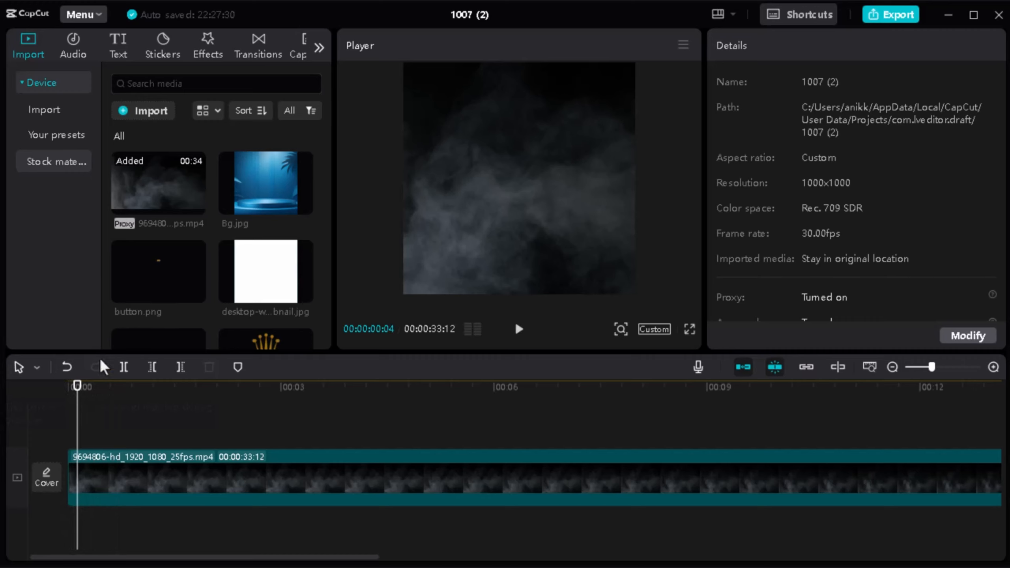
Step: Place thehouseofluxury-rolex-sky-dweller-326934.png on a track above the smoke video at 00:00:00:04 and scale it to 152%
scroll(168, 256, "down", 2)
scroll(168, 256, "down", 5)
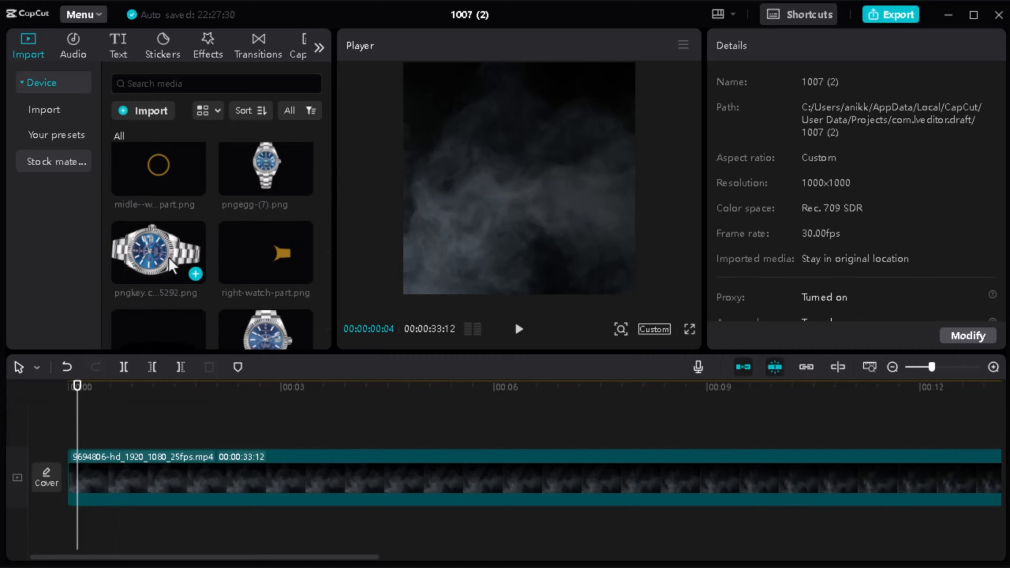
scroll(168, 257, "down", 2)
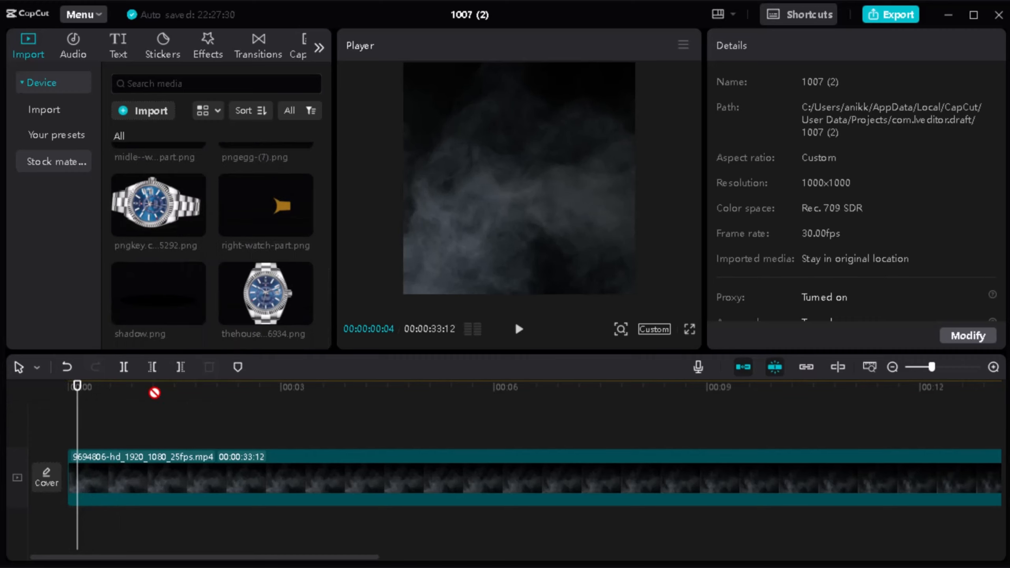
left_click_drag(155, 393, 86, 422)
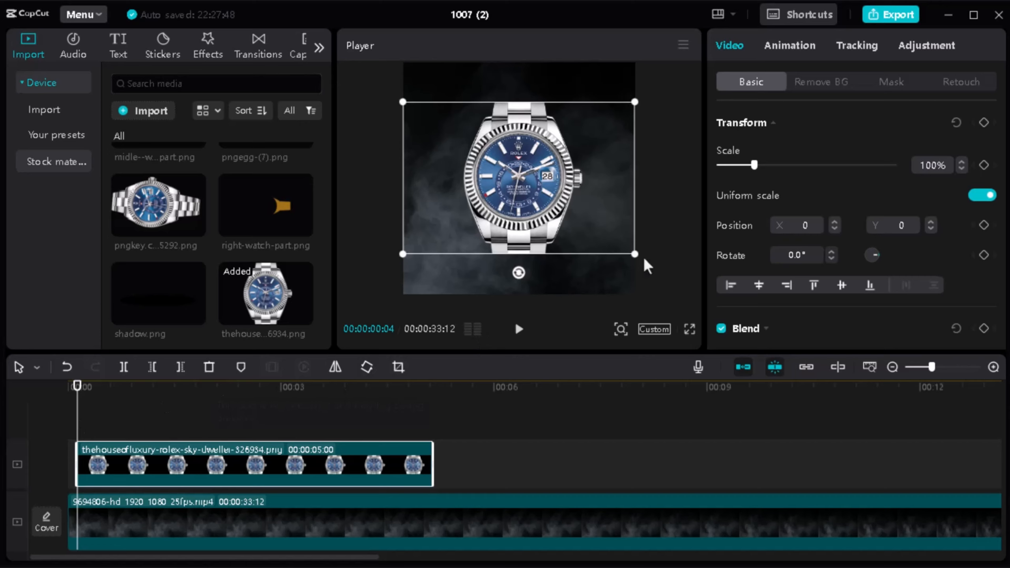
left_click_drag(639, 255, 713, 328)
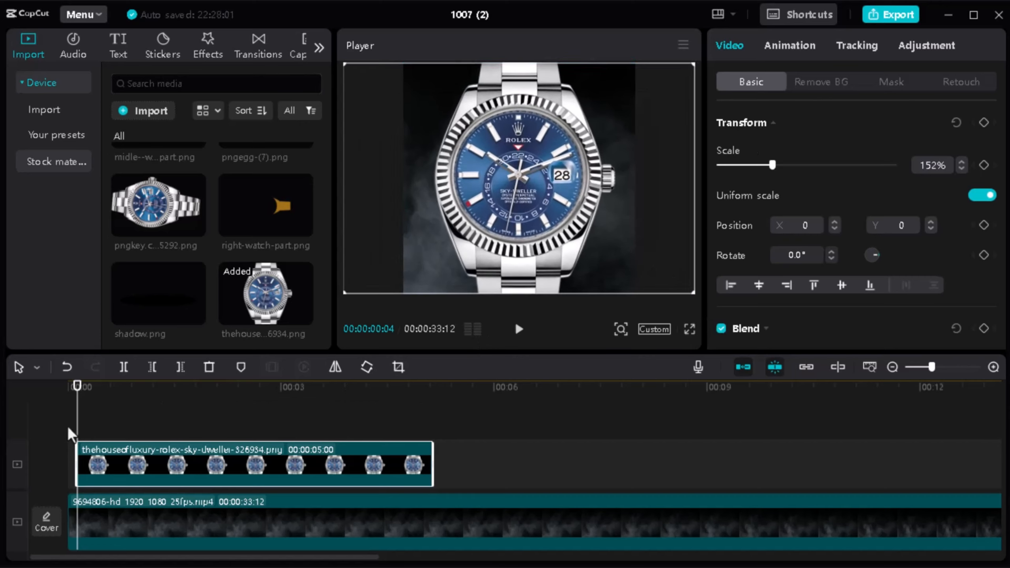
Step: Apply a Mirror mask to the watch clip, narrow it to a thin feathered strip and move it up to Y 307
mouse_move(83, 398)
left_mouse_down()
mouse_move(111, 394)
mouse_move(71, 396)
mouse_move(81, 401)
left_mouse_up()
left_click(885, 82)
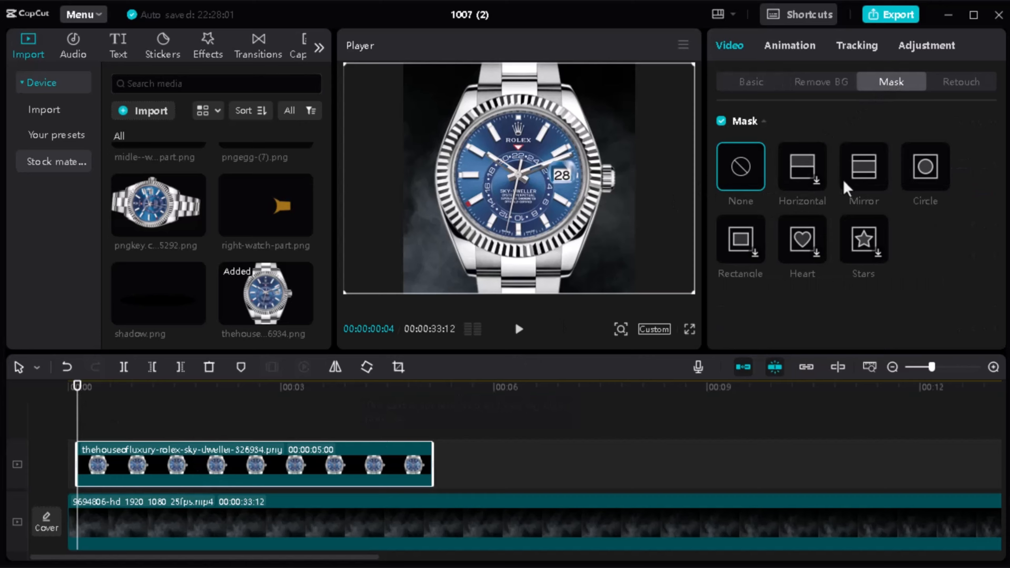
left_click(855, 181)
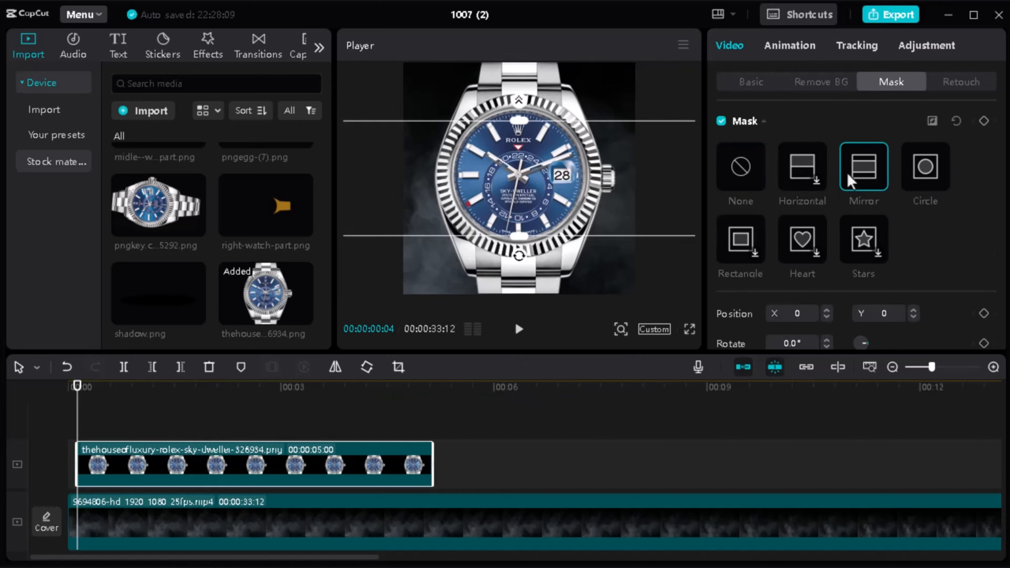
left_click_drag(520, 236, 522, 185)
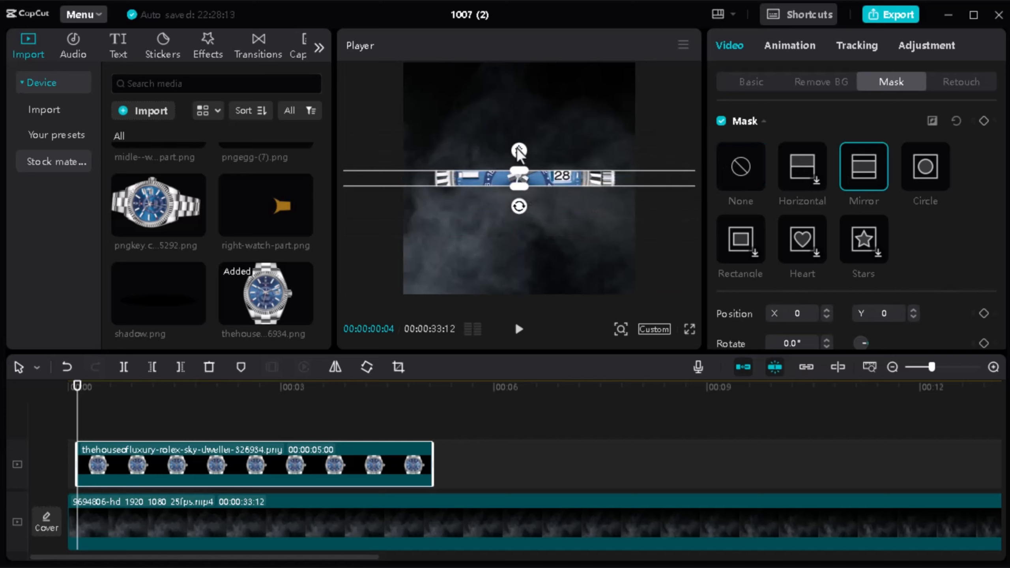
left_click_drag(518, 150, 518, 141)
left_click_drag(516, 182, 555, 50)
Step: Keyframe the mask at the watch clip's start and move the strip down to Y -315 at 00:00:03:13
left_click(47, 399)
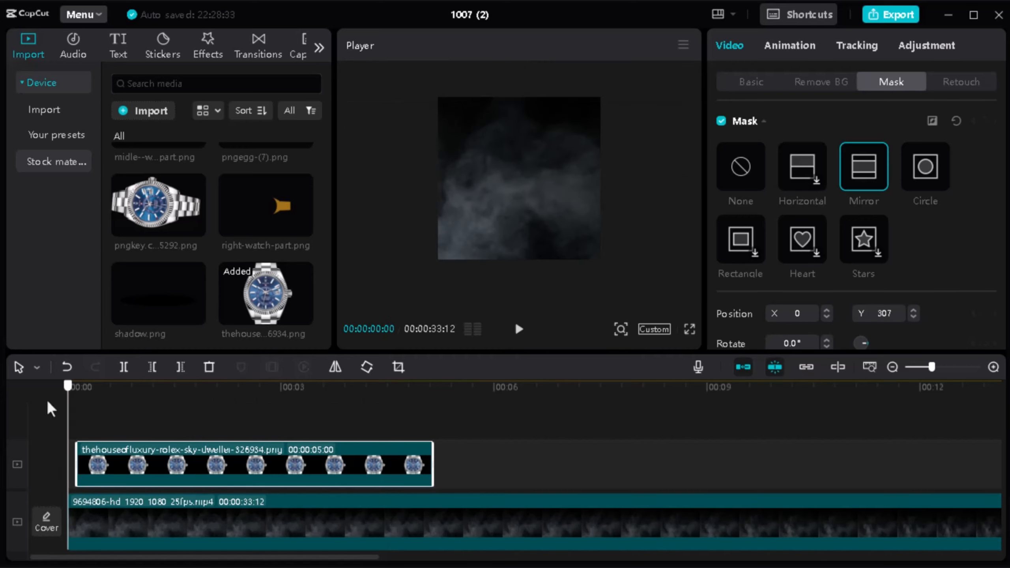
left_click(78, 397)
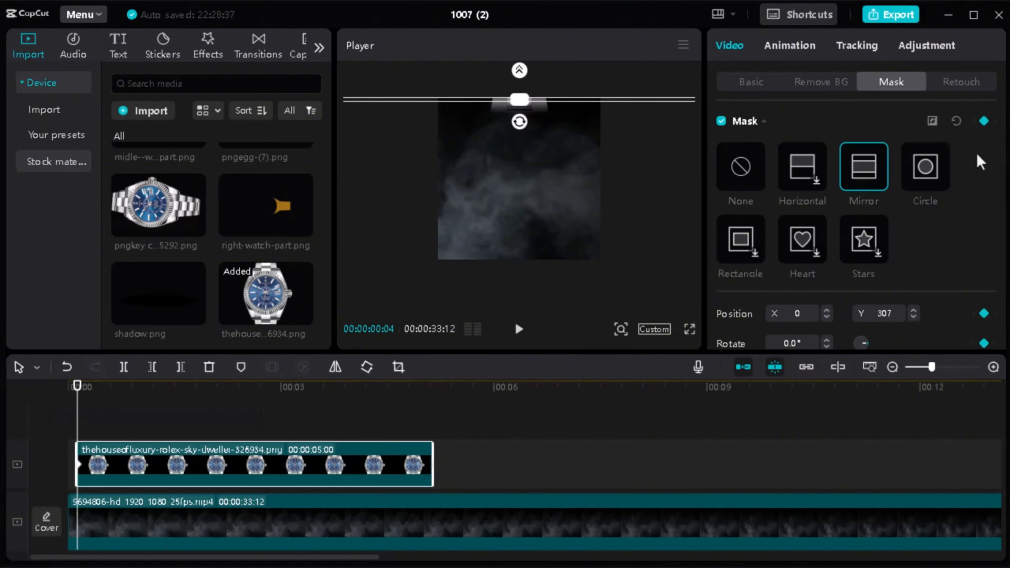
left_click_drag(82, 393, 311, 388)
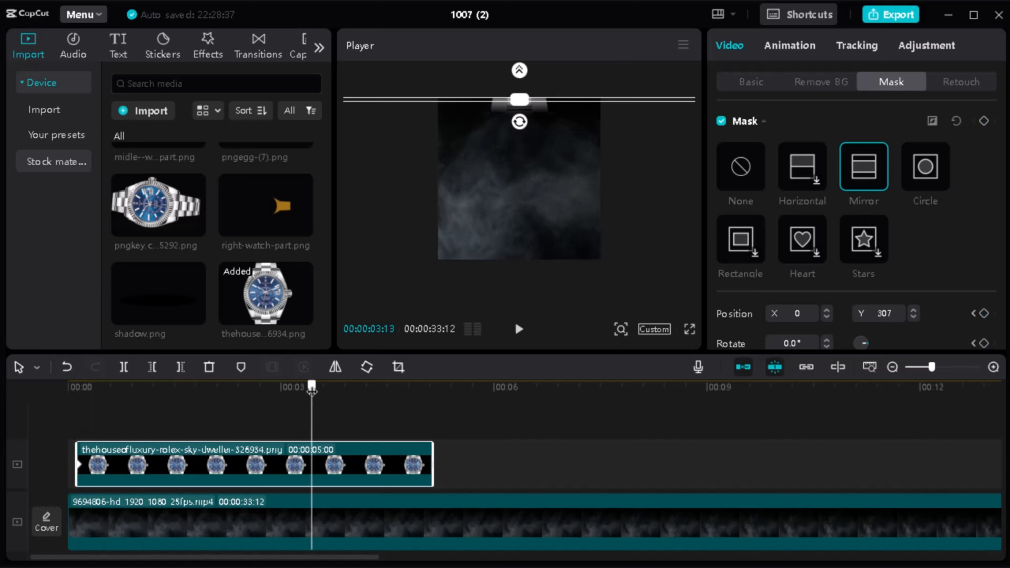
left_click_drag(551, 100, 548, 277)
Step: Preview the downward mask sweep and move its end keyframe earlier, to 00:00:02:15
left_click_drag(313, 387, 0, 438)
key("space")
key("space")
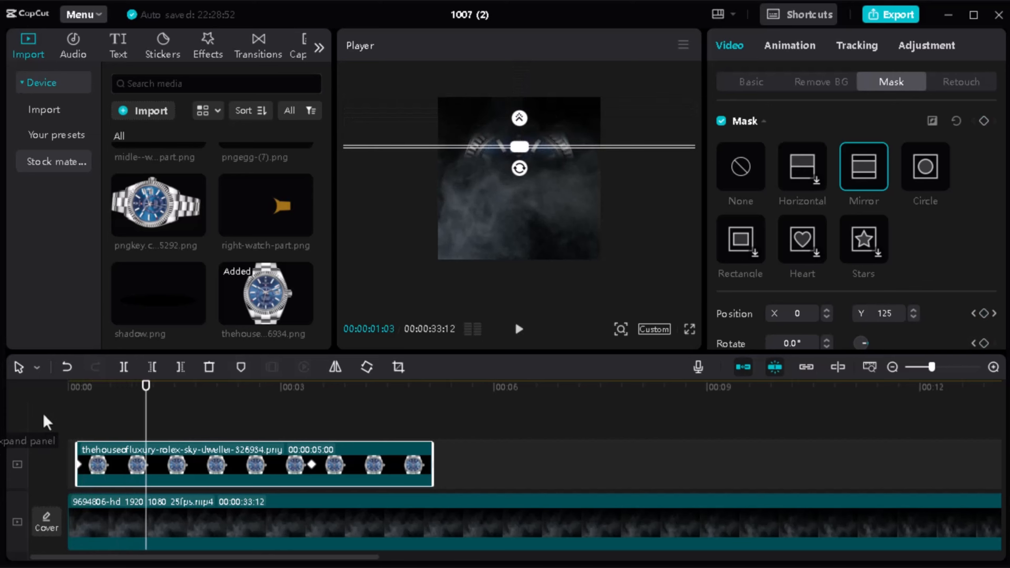
left_click(70, 418)
key("space")
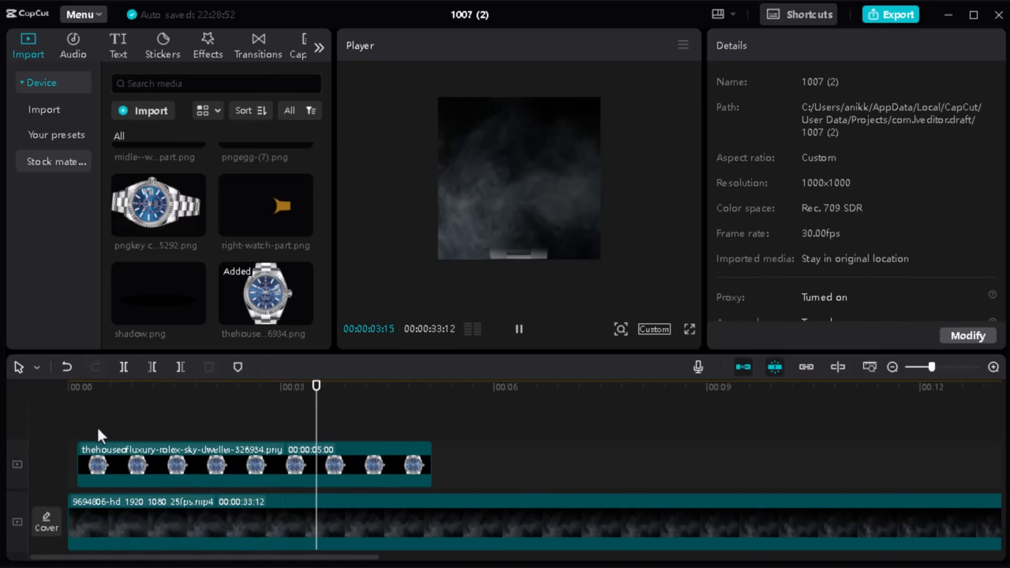
key("space")
left_click(393, 462)
left_click(312, 464)
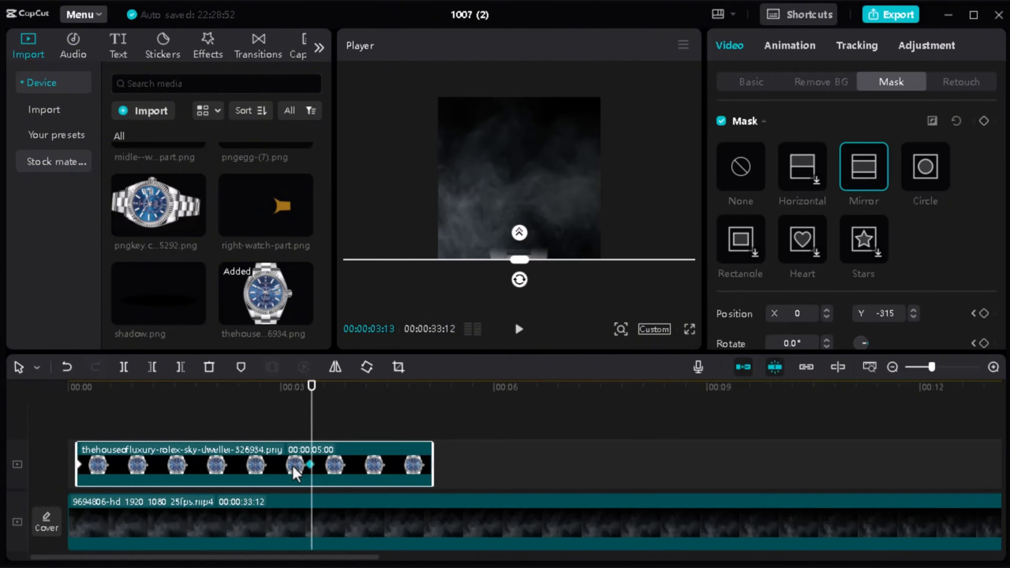
Step: Replay the mask sweep and shift its end keyframe to about 00:00:02:00 to speed up the movement
left_click(71, 426)
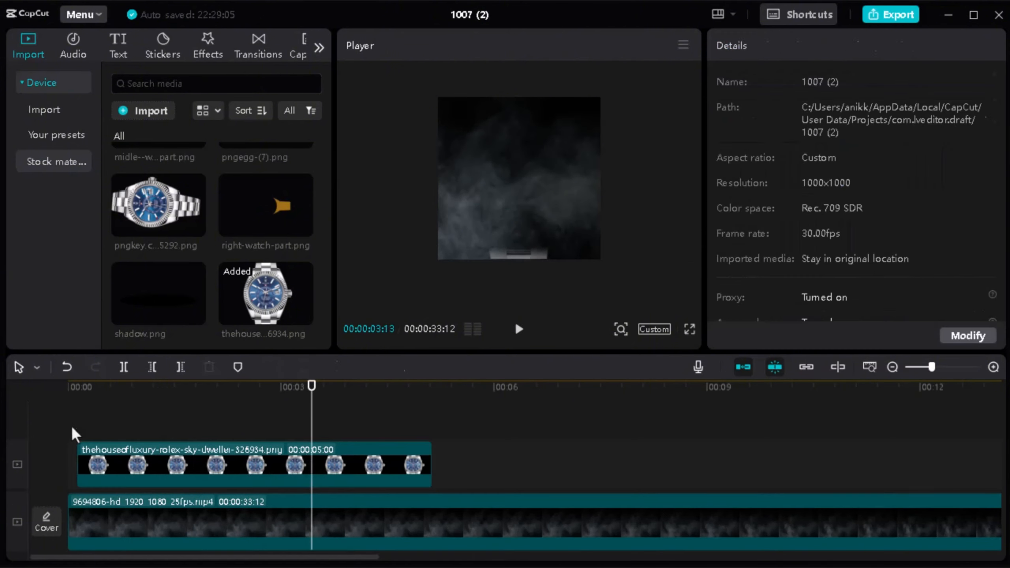
key("Home")
key("space")
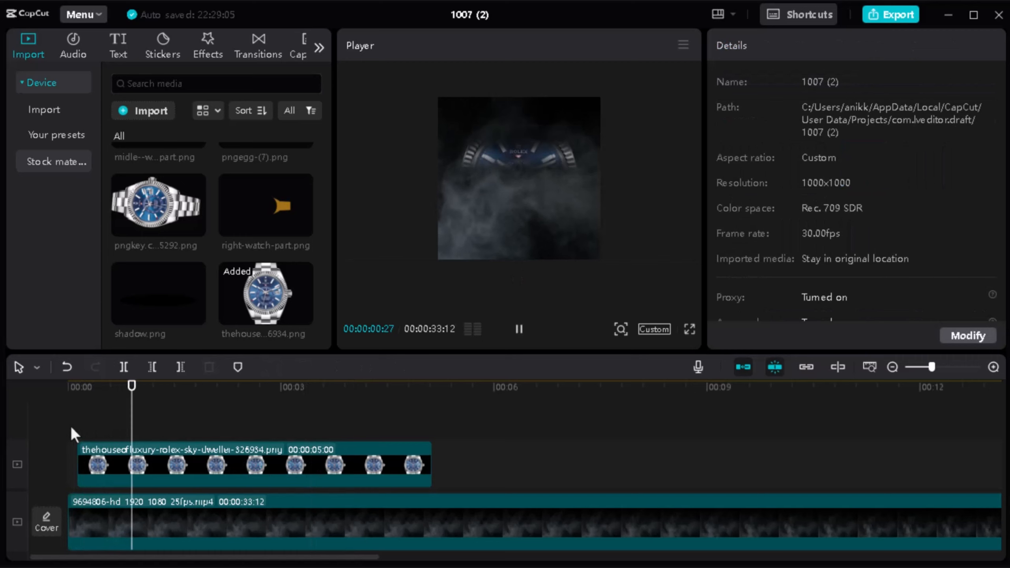
key("space")
left_click(294, 459)
left_click(244, 465)
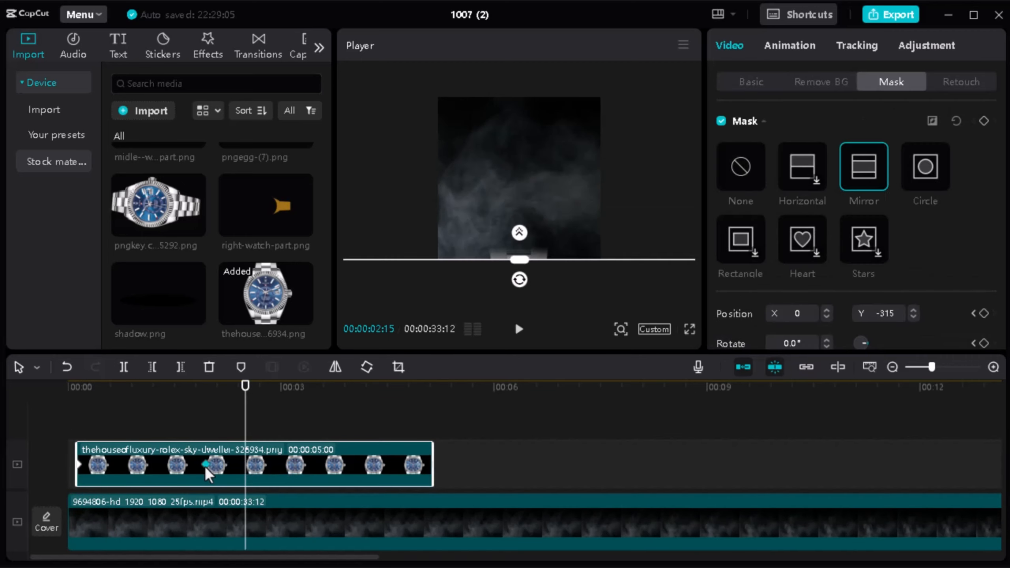
Step: Play back the faster sweep and split the watch clip at 00:00:02:06
left_click(69, 434)
key("Home")
key("space")
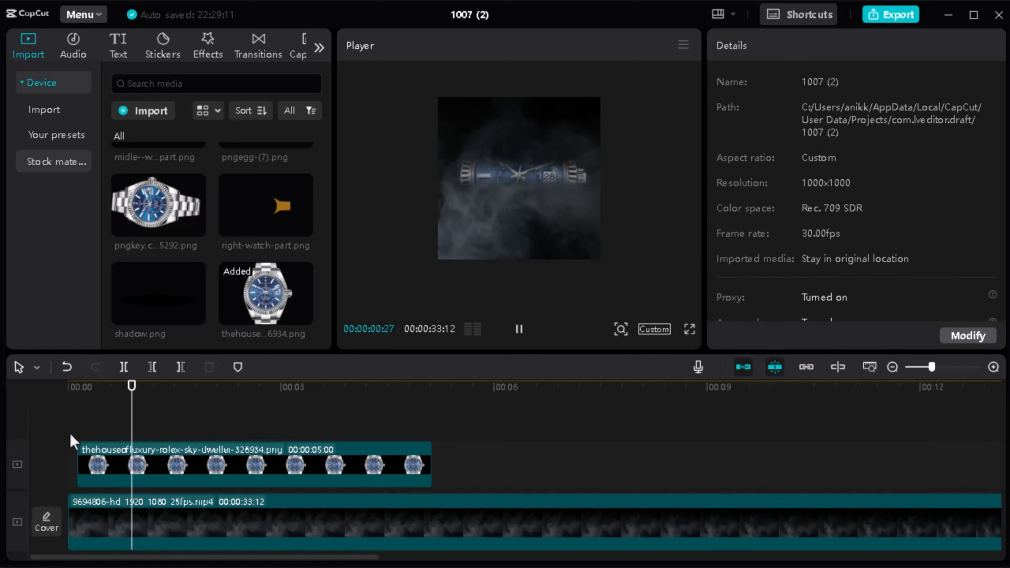
key("space")
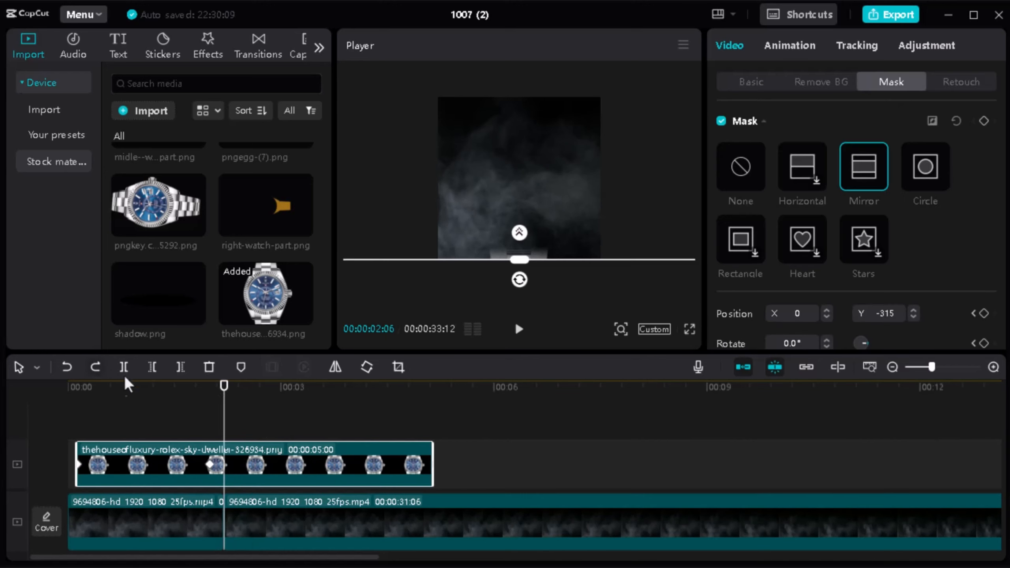
left_click(124, 366)
left_click(318, 403)
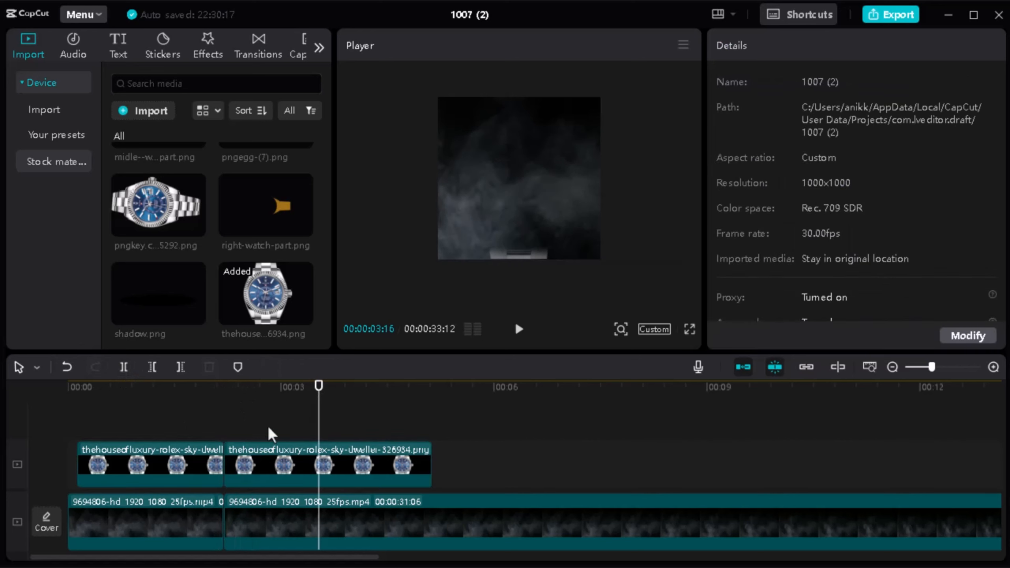
Step: Return to the split at 00:00:02:06 and set the second watch clip's mask to None
left_click(236, 428)
left_click_drag(237, 428, 221, 429)
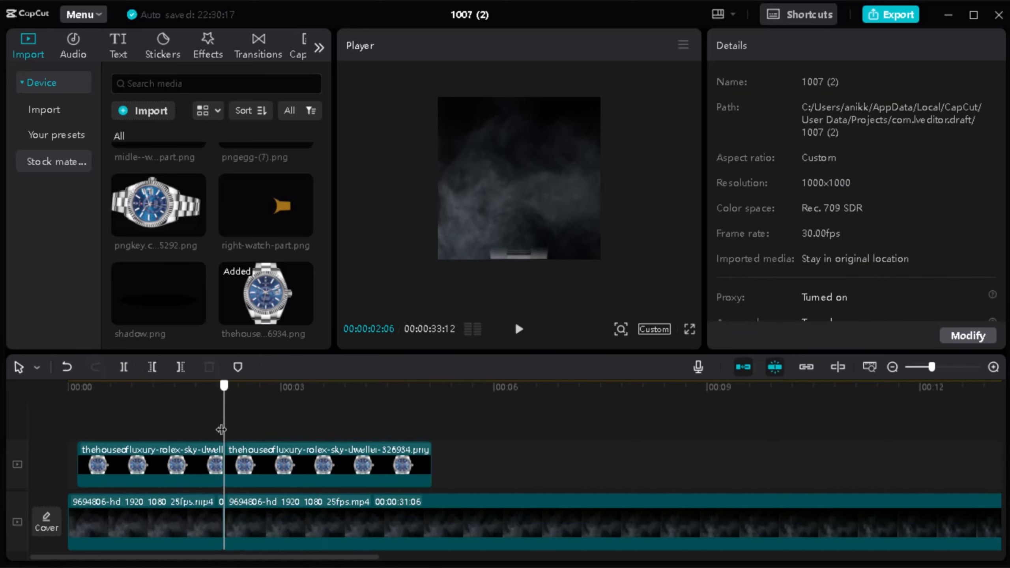
left_click(294, 473)
left_click(741, 169)
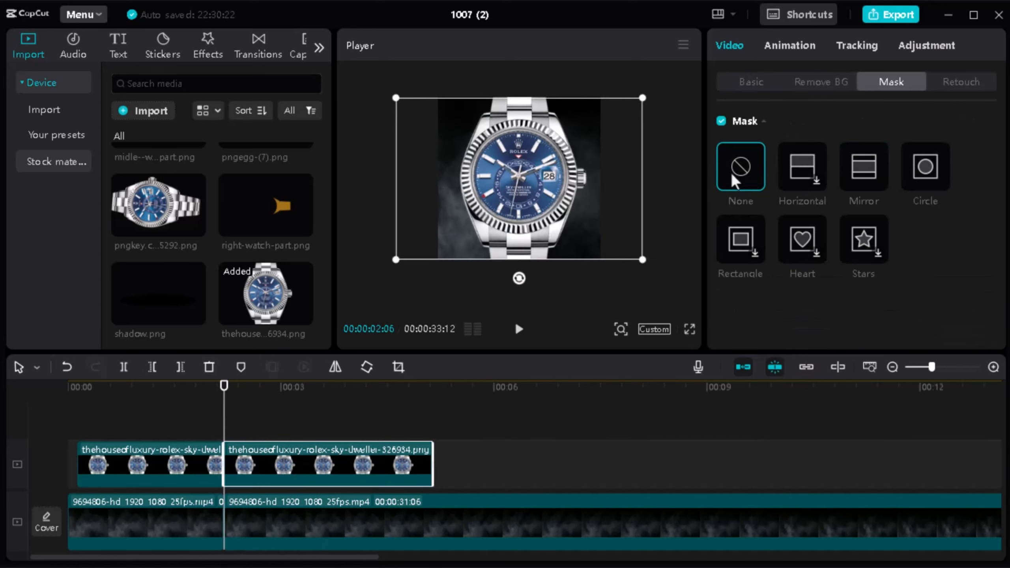
mouse_move(225, 392)
left_mouse_down()
mouse_move(184, 391)
mouse_move(226, 398)
left_mouse_up()
key("space")
key("space")
Step: Apply a narrow Mirror mask to the second watch clip, rotate it to -90° and move it to X -337, Y 2
left_click(861, 173)
left_click_drag(520, 239, 578, 180)
left_click_drag(476, 183, 452, 147)
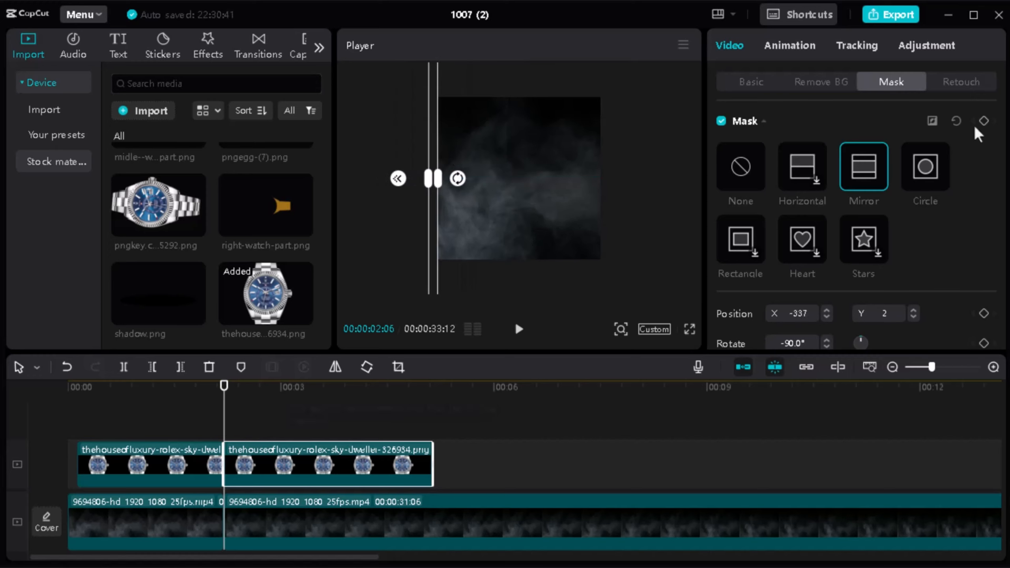
Step: Keyframe the vertical mask at the second clip's start, move it to X 361 at 00:00:03:29, and preview the sideways sweep
key("space")
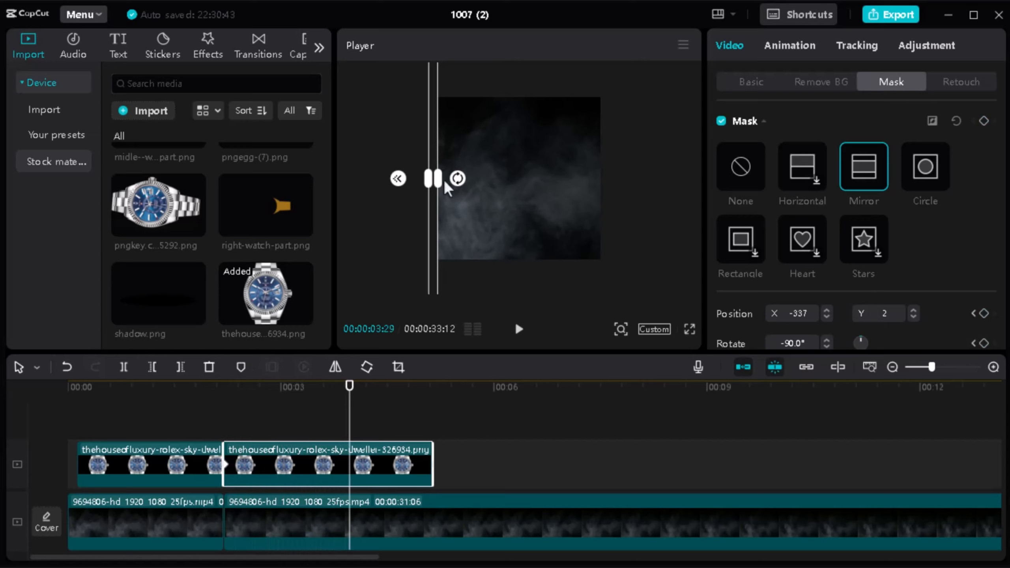
left_click_drag(443, 140, 623, 143)
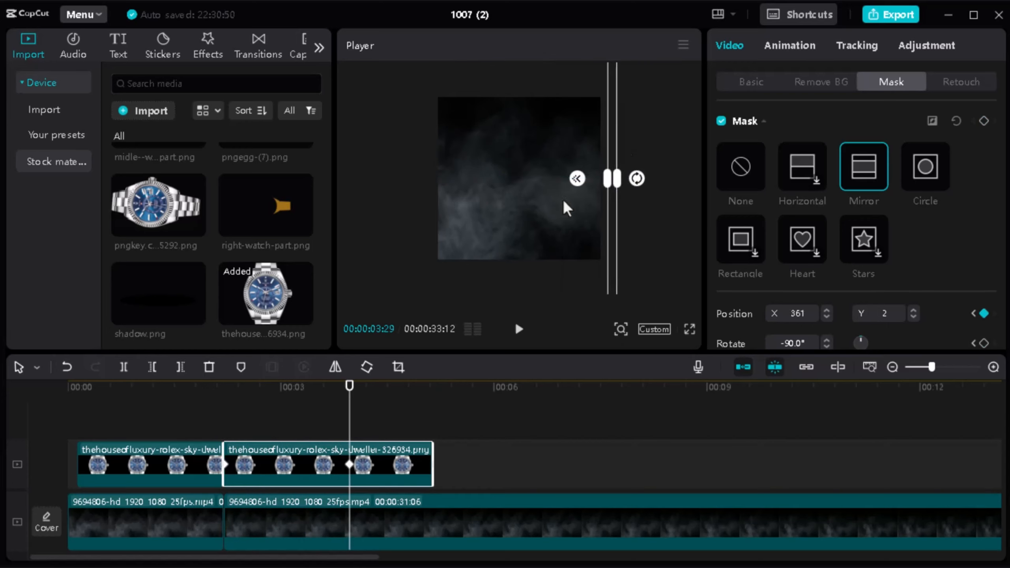
left_click(111, 419)
key("space")
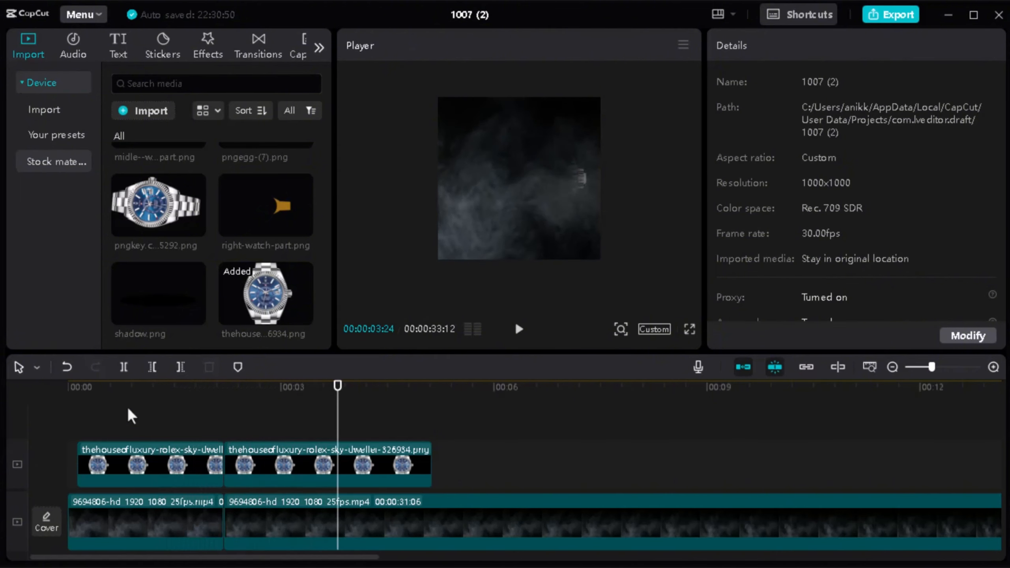
key("space")
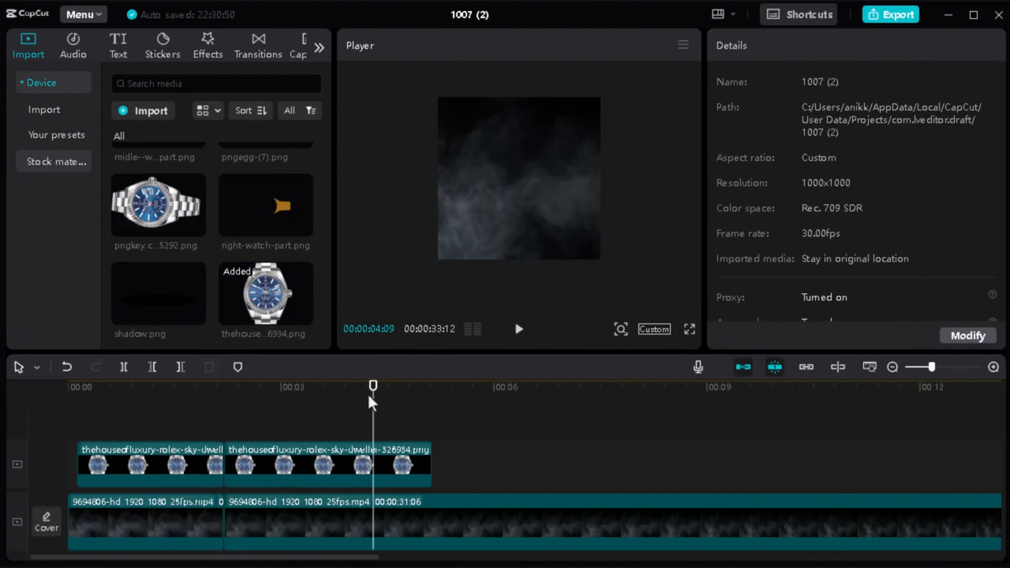
Step: Split the second watch clip at 00:00:04:09 and delete the part after the cut
left_click(384, 459)
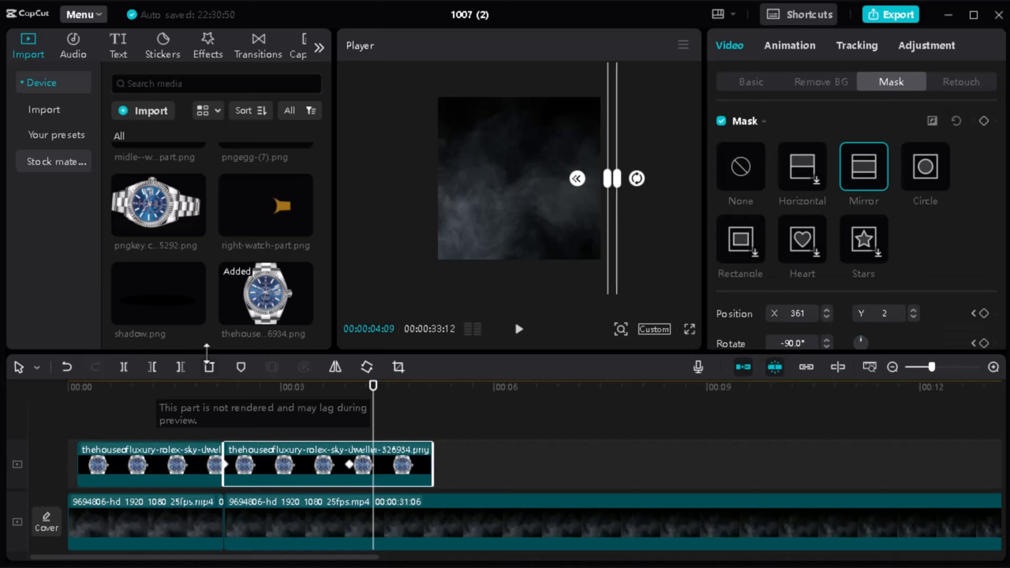
left_click(123, 367)
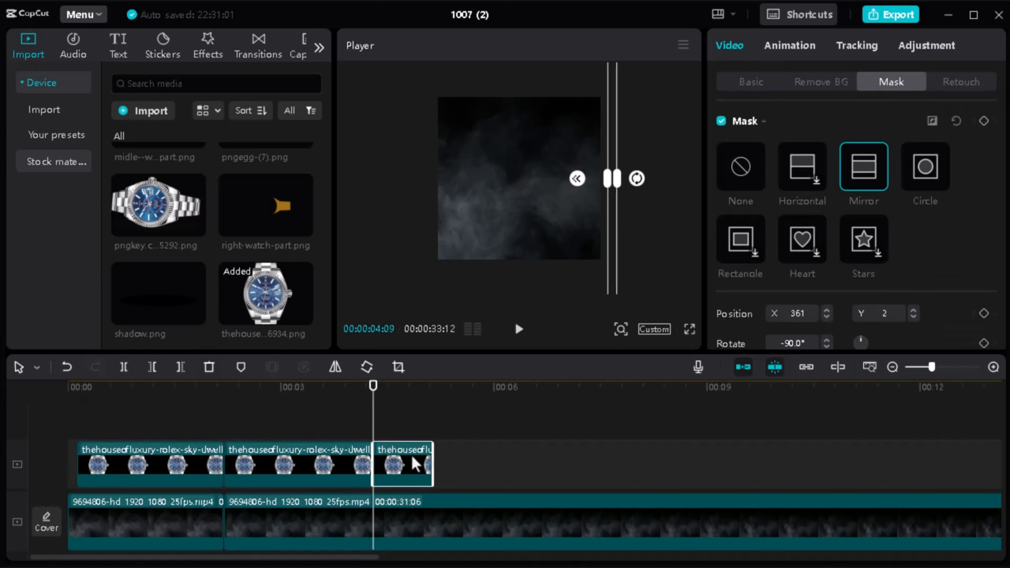
key("Delete")
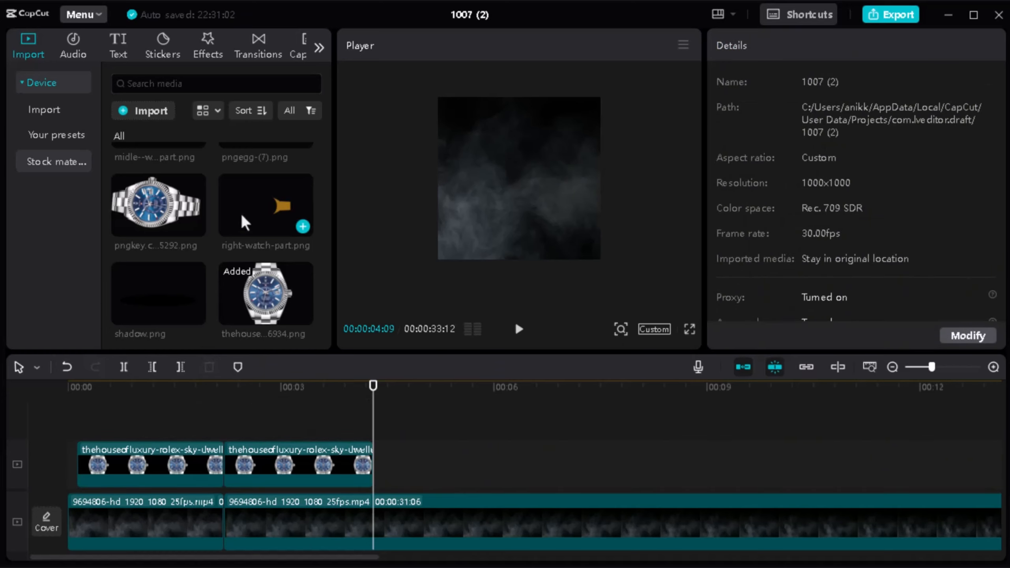
Step: Add pngkey.com-rolex-logo-png-9595292.png at 00:00:04:09, then enlarge, rotate and position it so the watch stands upright and centred, filling the frame height
left_click_drag(167, 207, 392, 449)
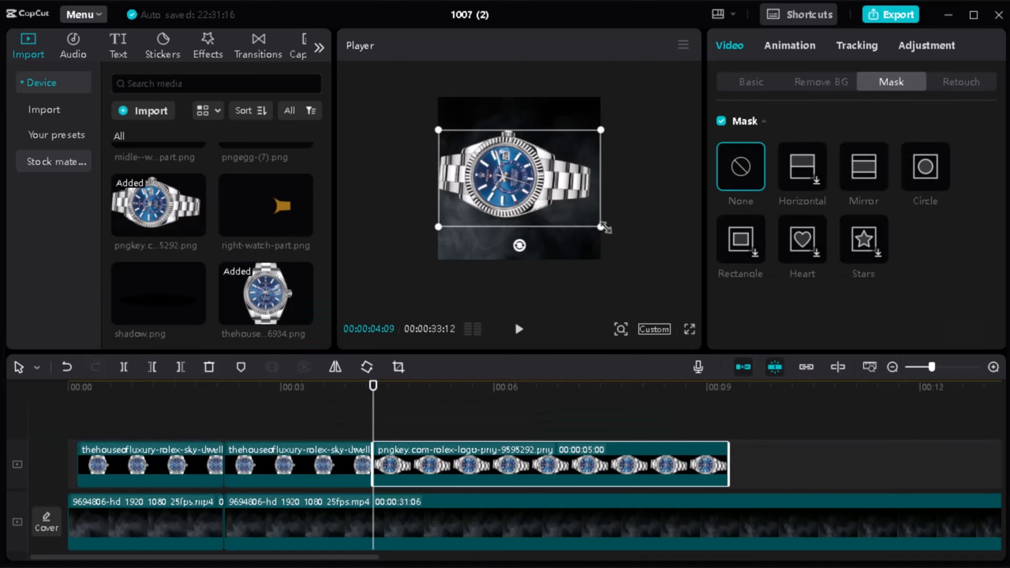
left_click_drag(607, 235, 651, 255)
left_click_drag(519, 266, 408, 210)
left_click_drag(597, 289, 608, 303)
left_click_drag(541, 186, 546, 215)
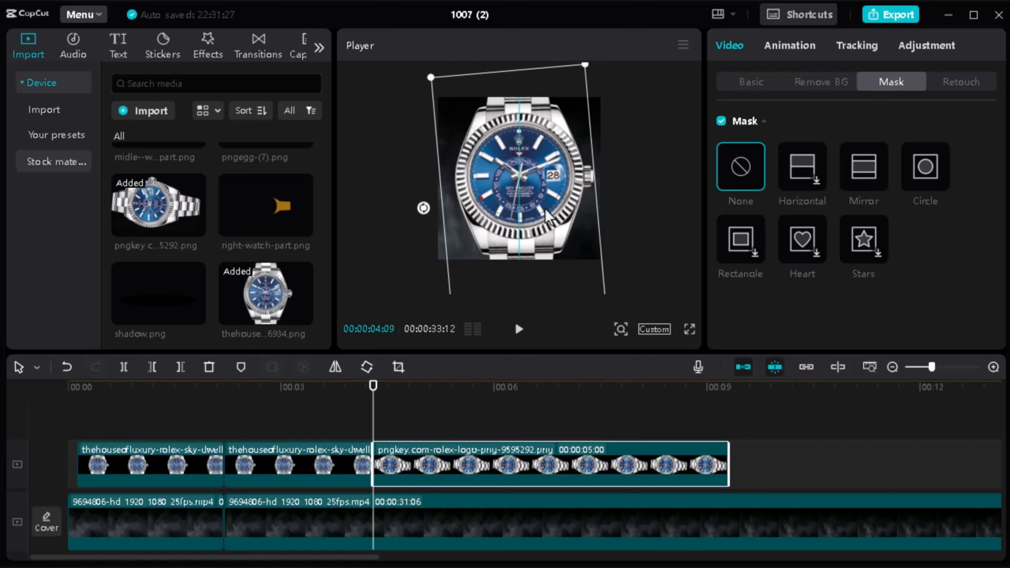
Step: Apply the Whirl entrance animation to the new watch clip with a duration of 1.4 s
left_click_drag(346, 388, 377, 400)
left_click(786, 50)
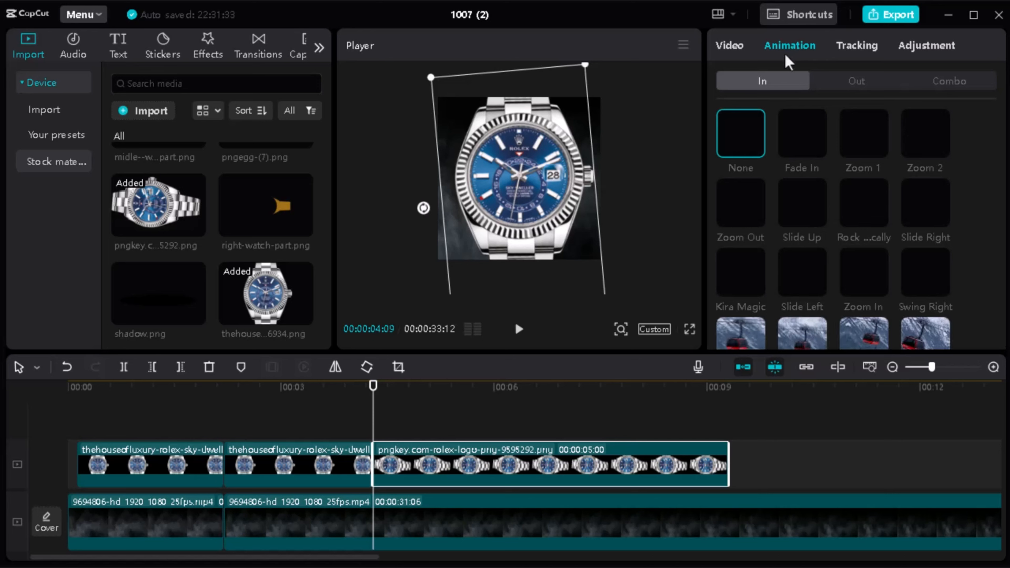
scroll(856, 154, "down", 3)
scroll(863, 163, "down", 3)
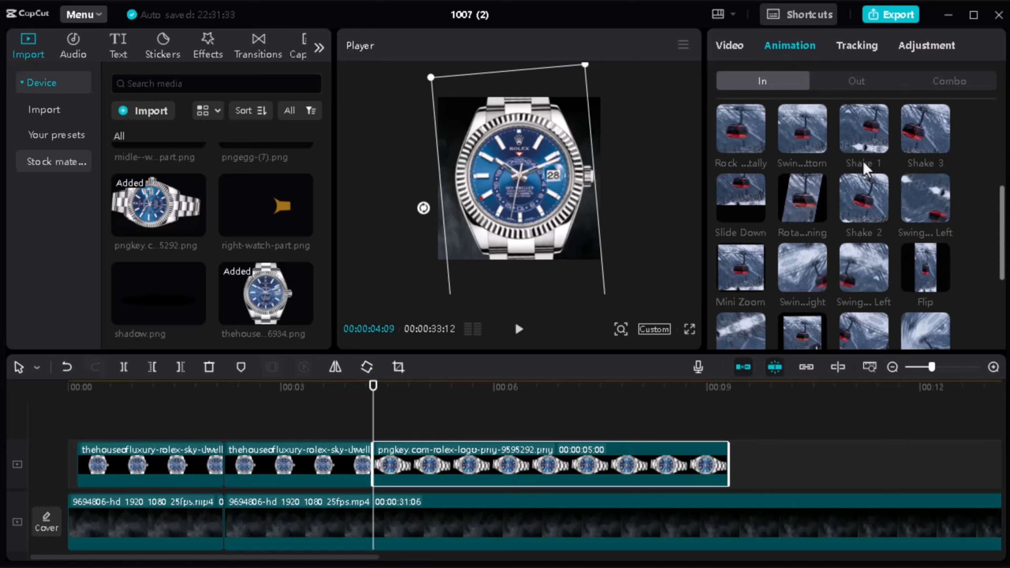
left_click(874, 191)
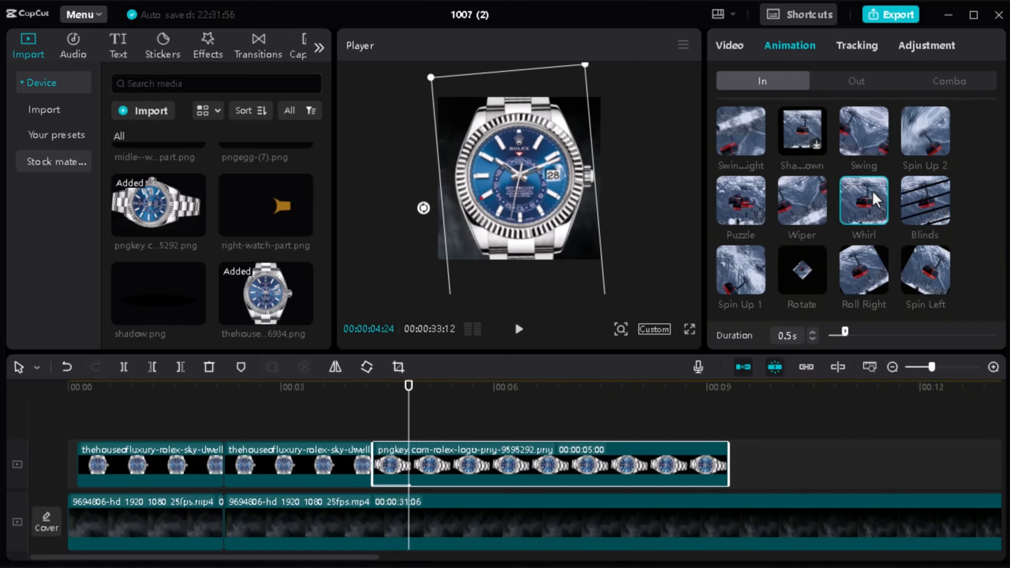
left_click_drag(849, 331, 876, 332)
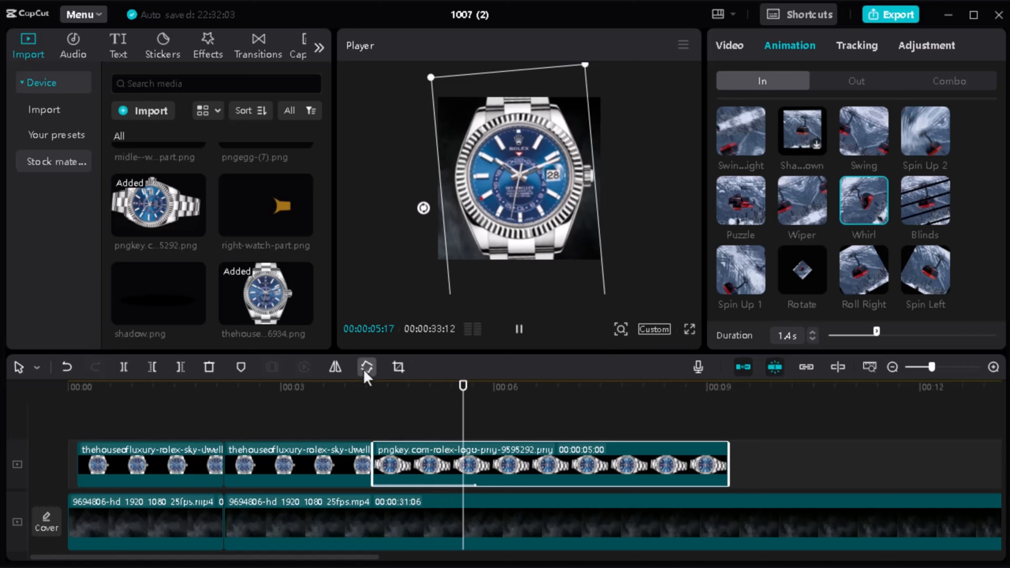
Step: Shorten the Whirl animation on the new watch clip to 0.9 s and preview the entrance
left_click_drag(868, 334, 857, 333)
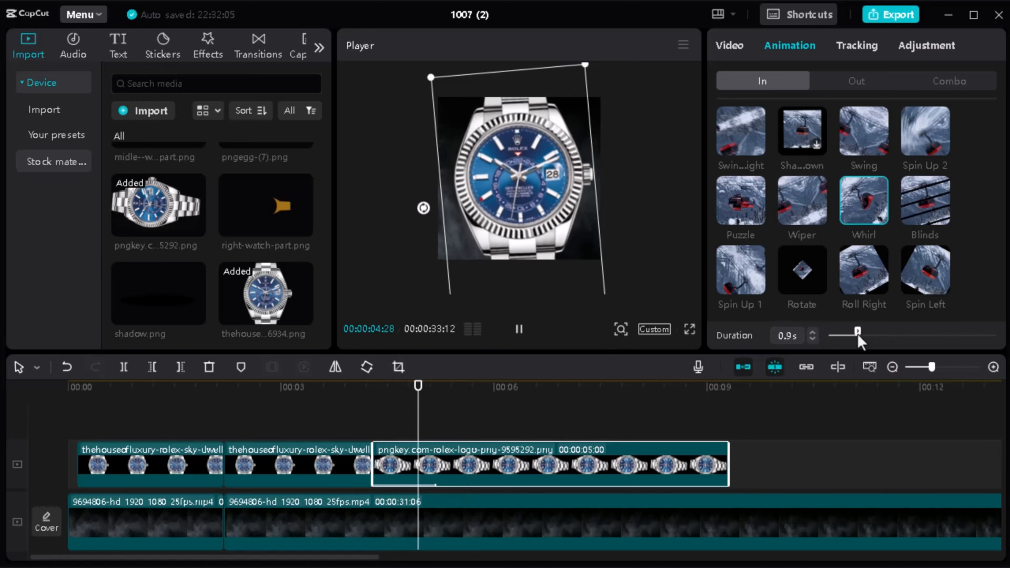
left_click(293, 404)
key("space")
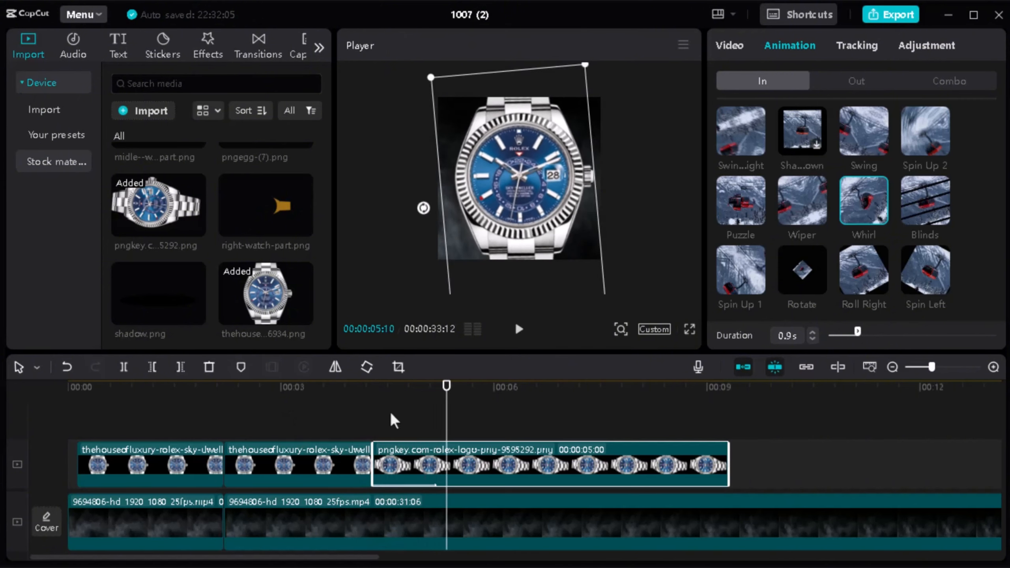
left_click(349, 408)
key("space")
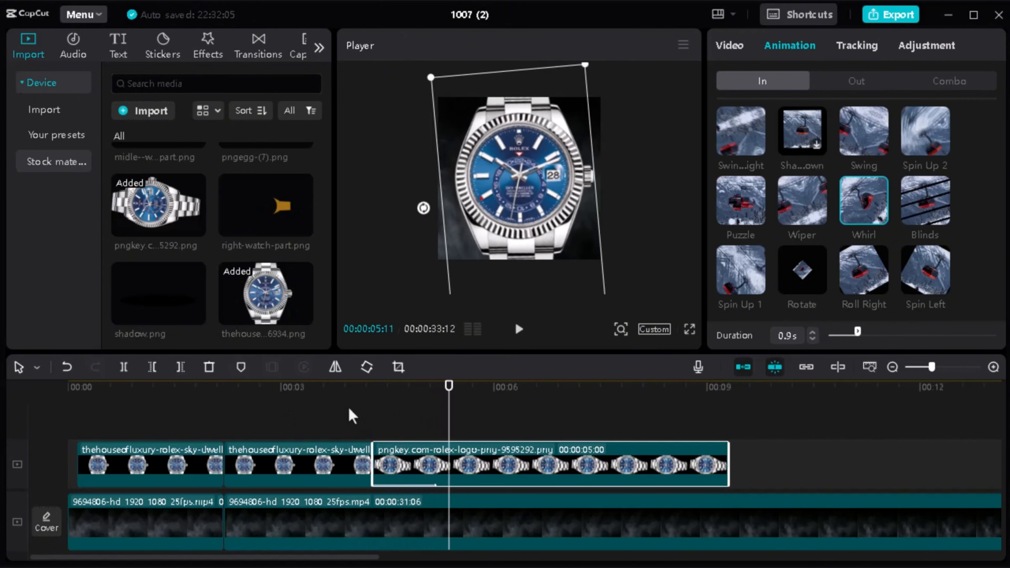
Step: Split the whirling watch clip and the smoke clip at 00:00:05:16 and delete both parts after the cut
left_click(124, 367)
key("Delete")
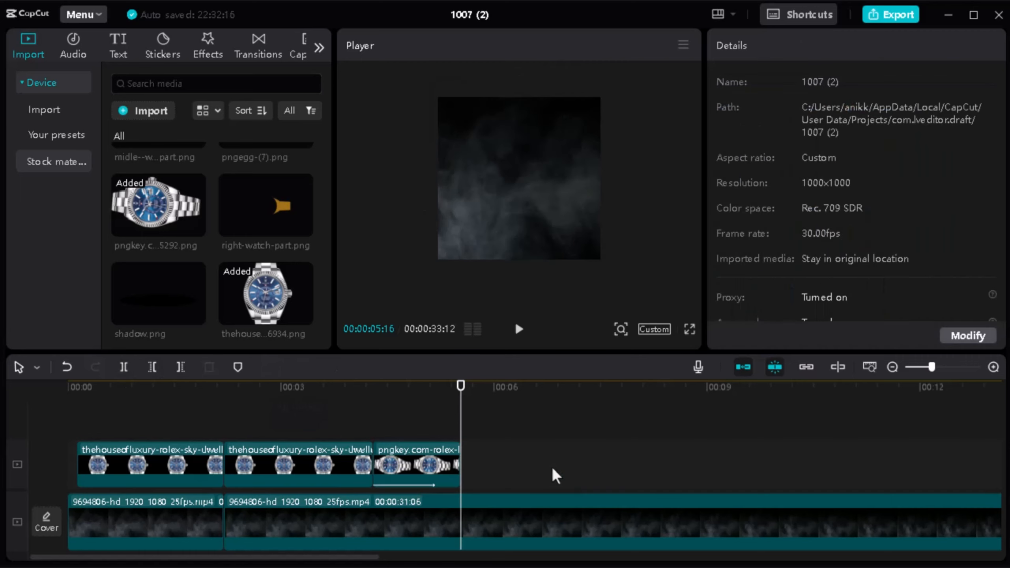
scroll(551, 467, "down", 1)
left_click(537, 479)
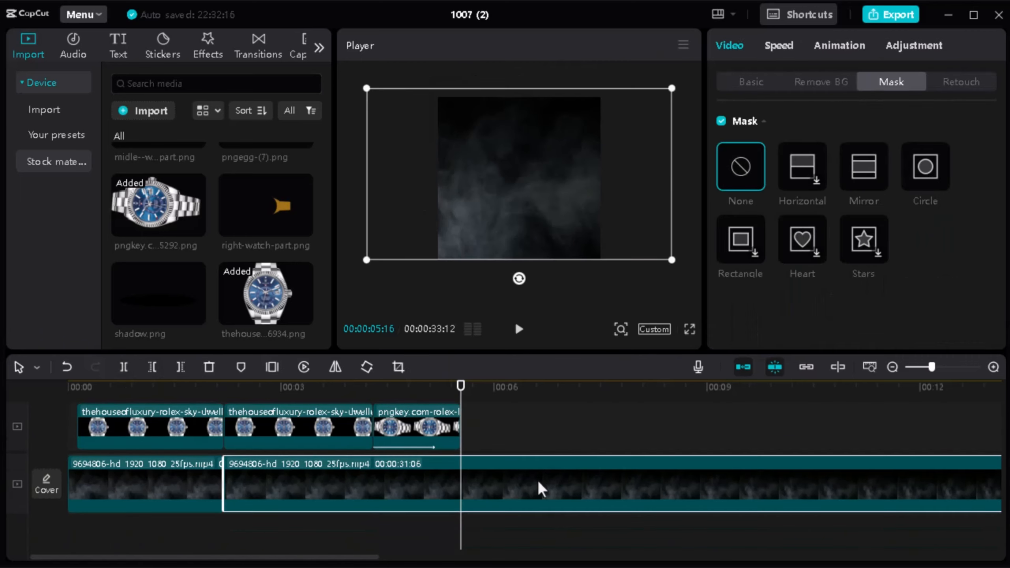
left_click(128, 369)
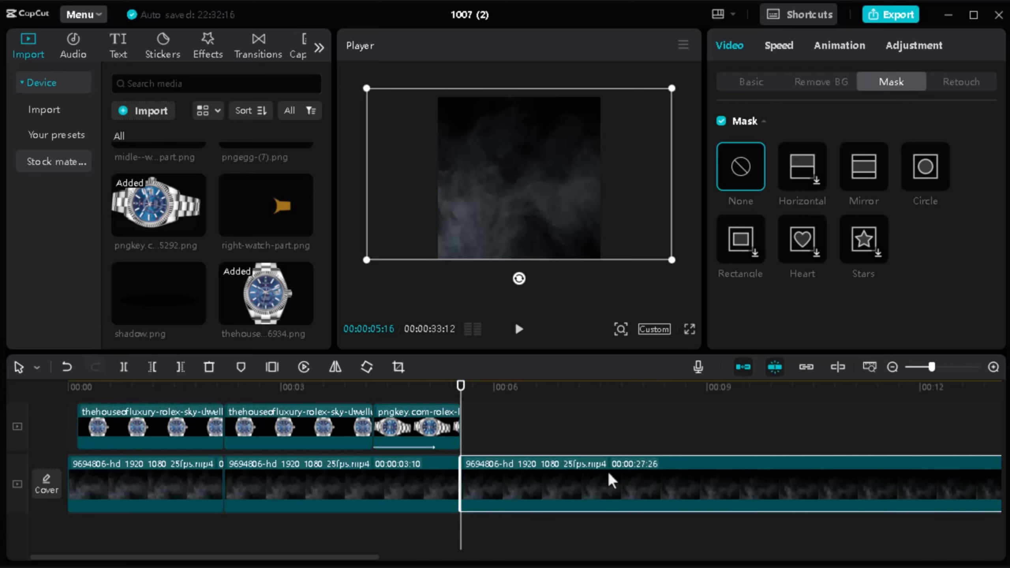
key("Delete")
Step: Append Bg.jpg after the smoke footage at 00:00:05:16, join the two with a 0.5 s Mix transition, and preview it
scroll(243, 236, "up", 5)
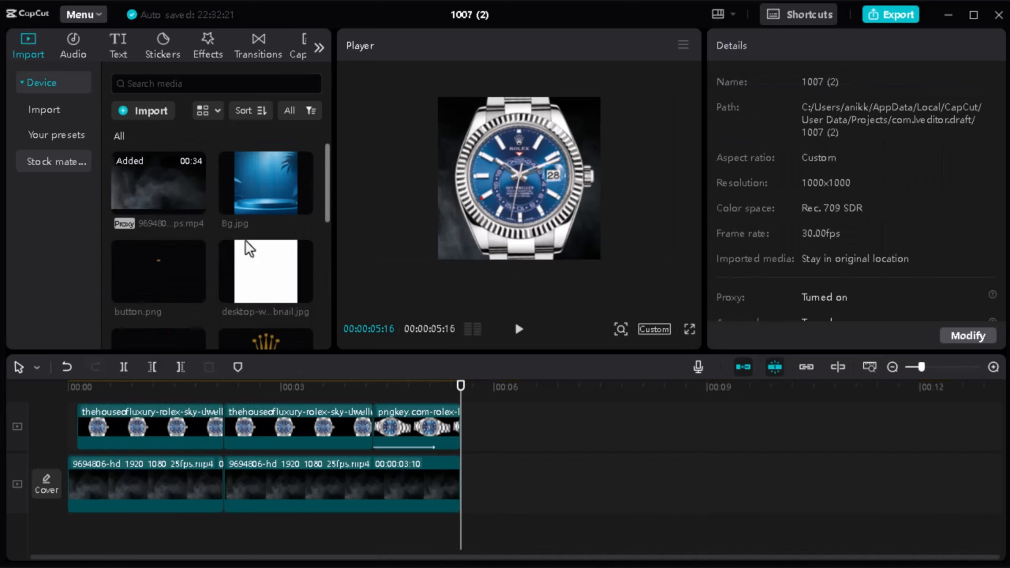
left_click_drag(363, 310, 466, 482)
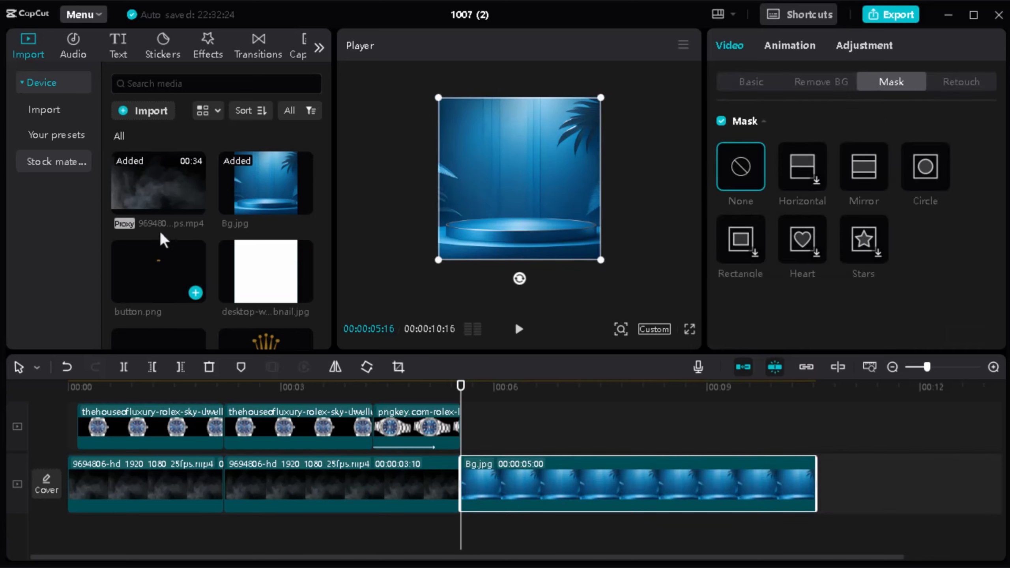
left_click(256, 50)
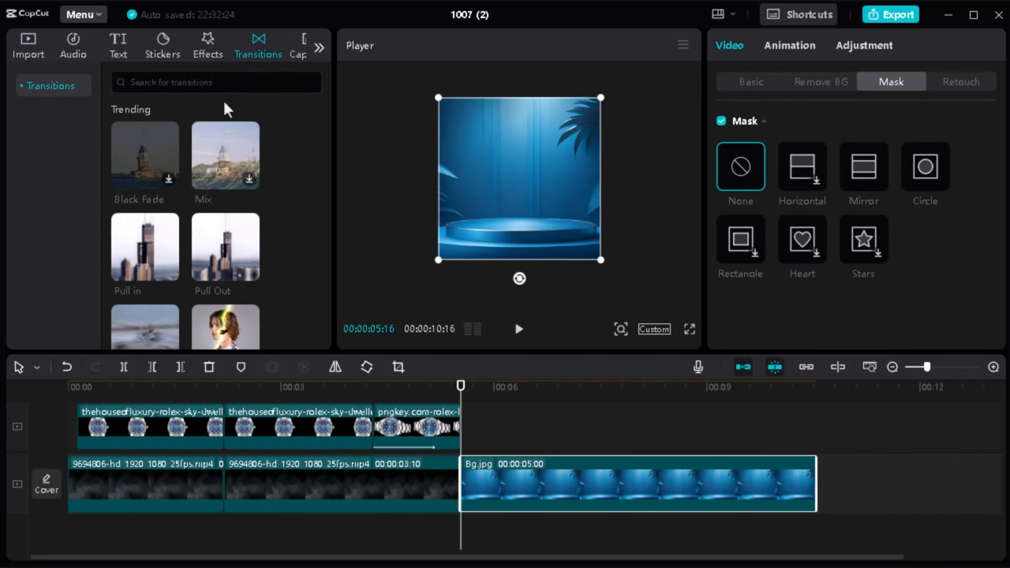
left_click(220, 152)
left_click_drag(400, 363, 490, 499)
left_click(586, 338)
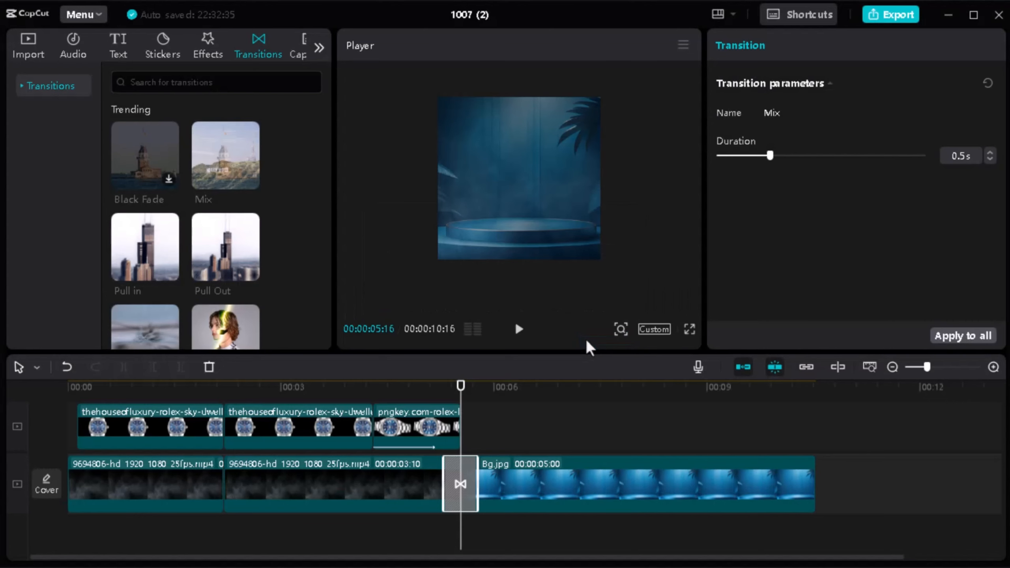
left_click_drag(461, 386, 411, 387)
key("space")
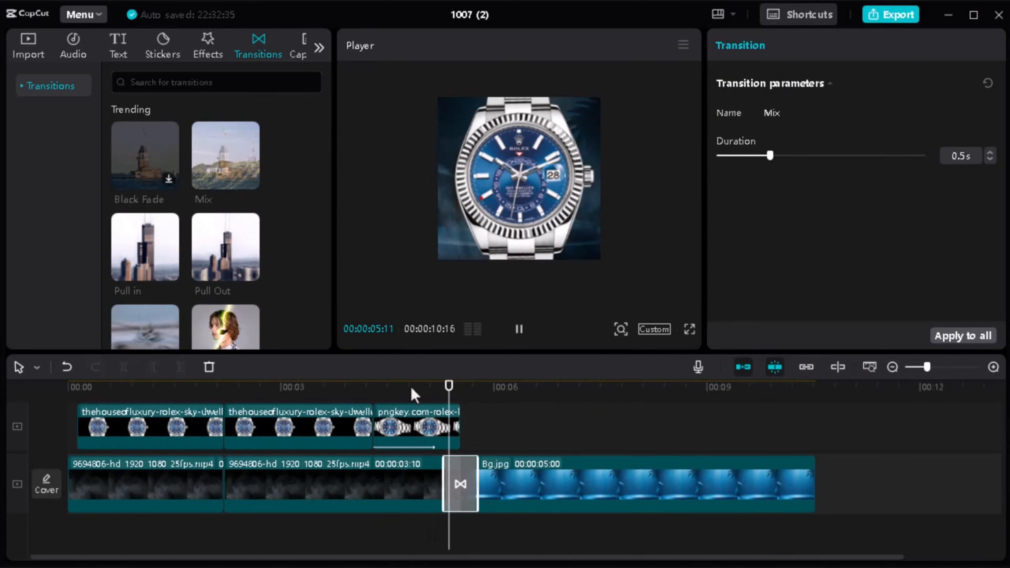
Step: Add pngegg-(7).png above the blue background at 00:00:05:25 and shrink the watch to fit over the podium
mouse_move(500, 400)
left_mouse_down()
mouse_move(455, 399)
mouse_move(482, 399)
left_mouse_up()
scroll(316, 218, "down", 2)
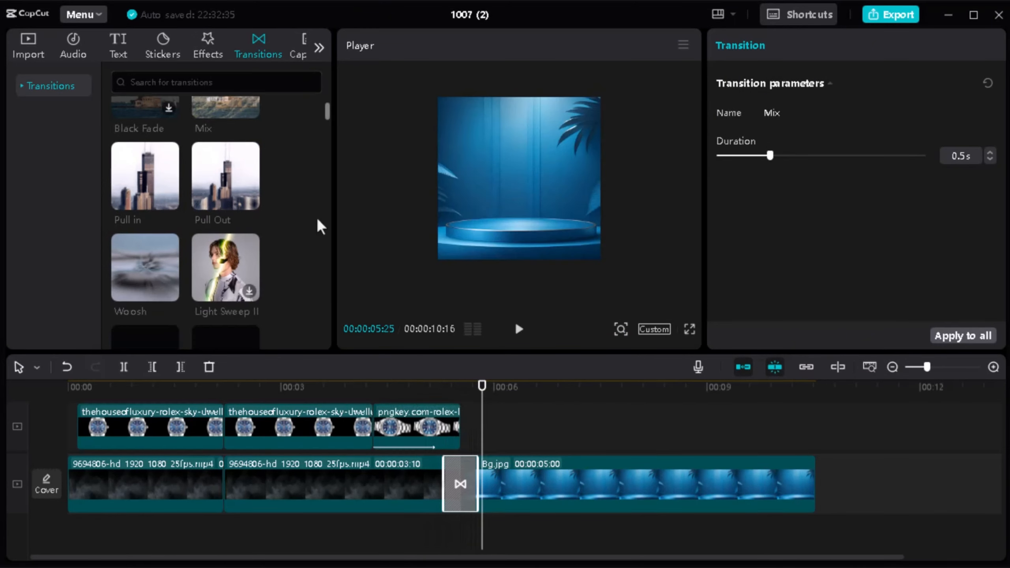
scroll(317, 218, "up", 2)
left_click(27, 42)
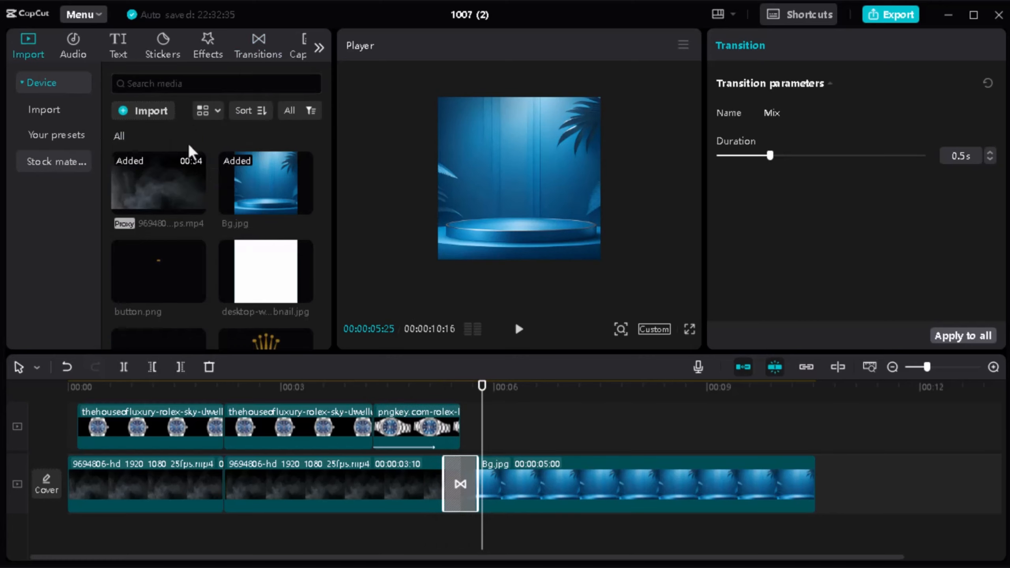
scroll(218, 207, "down", 2)
scroll(220, 211, "down", 2)
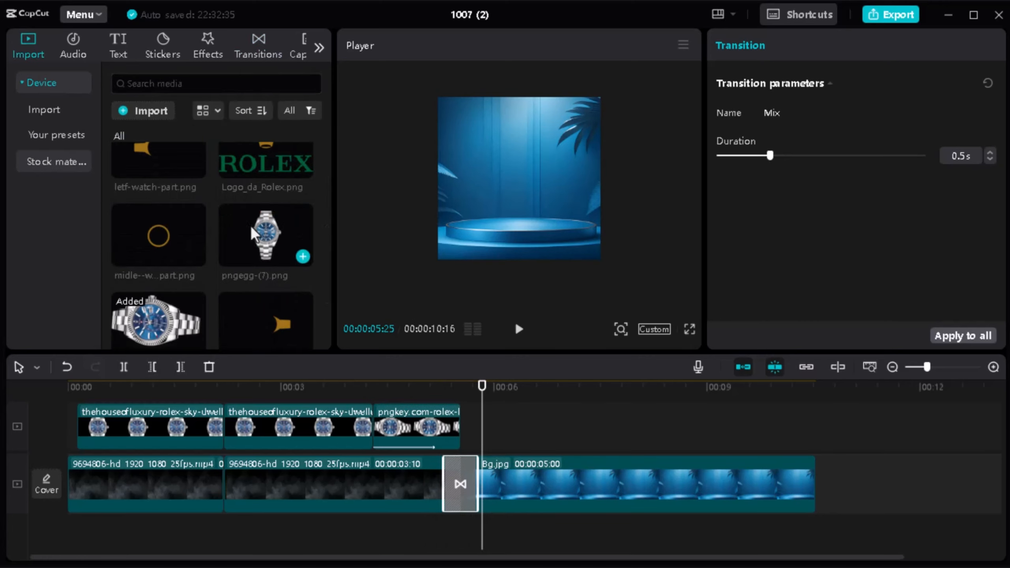
left_click_drag(255, 231, 500, 416)
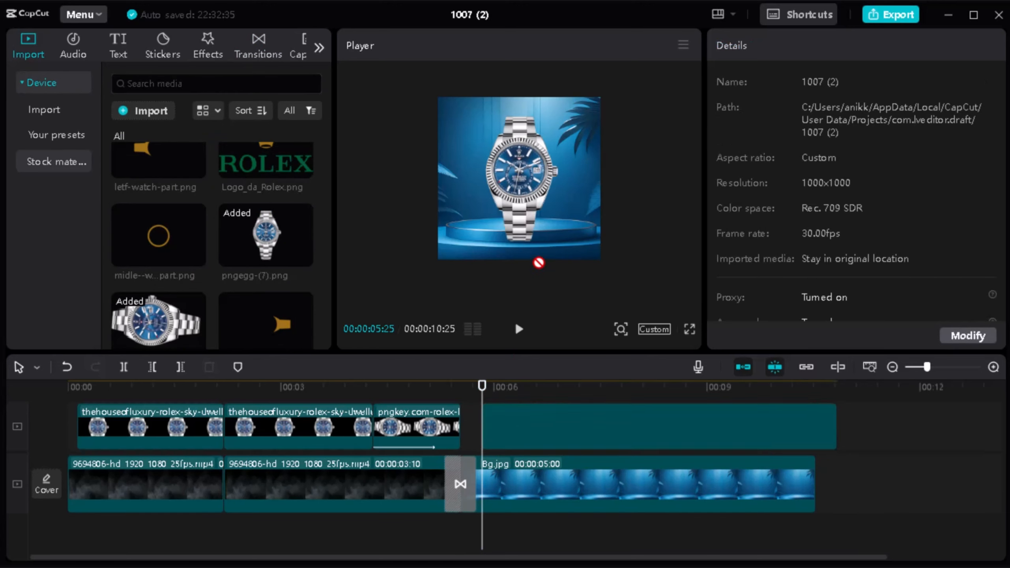
left_click_drag(564, 97, 546, 124)
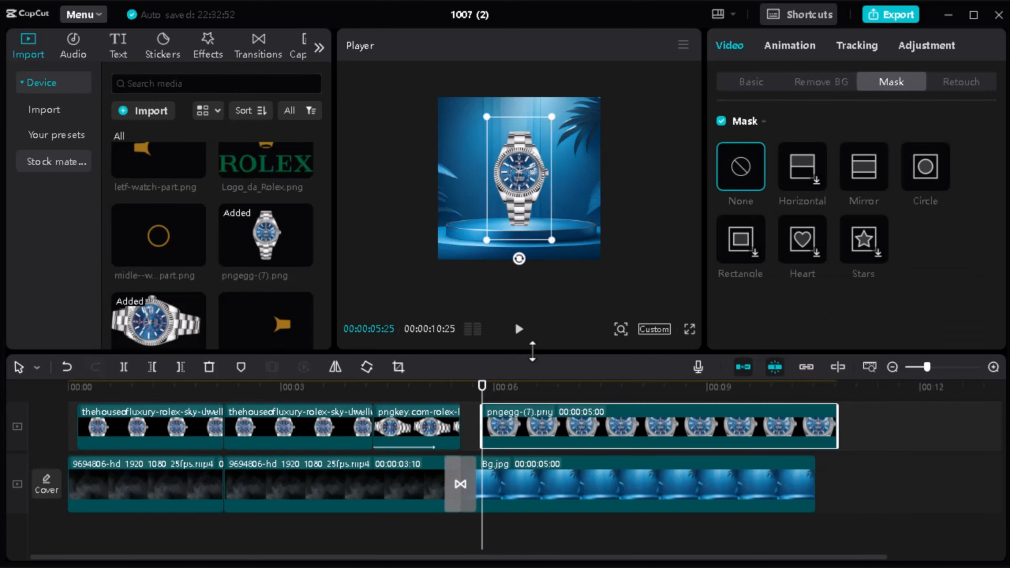
Step: Add shadow.png at 00:00:05:25, then shrink it and place it on the podium at the watch's base
left_click_drag(532, 351, 533, 372)
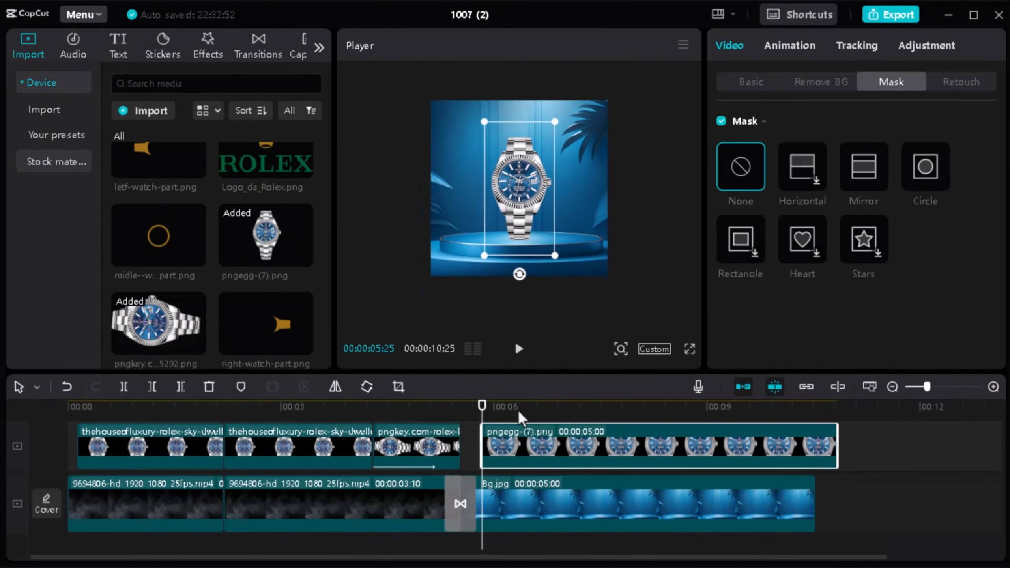
scroll(525, 430, "up", 1)
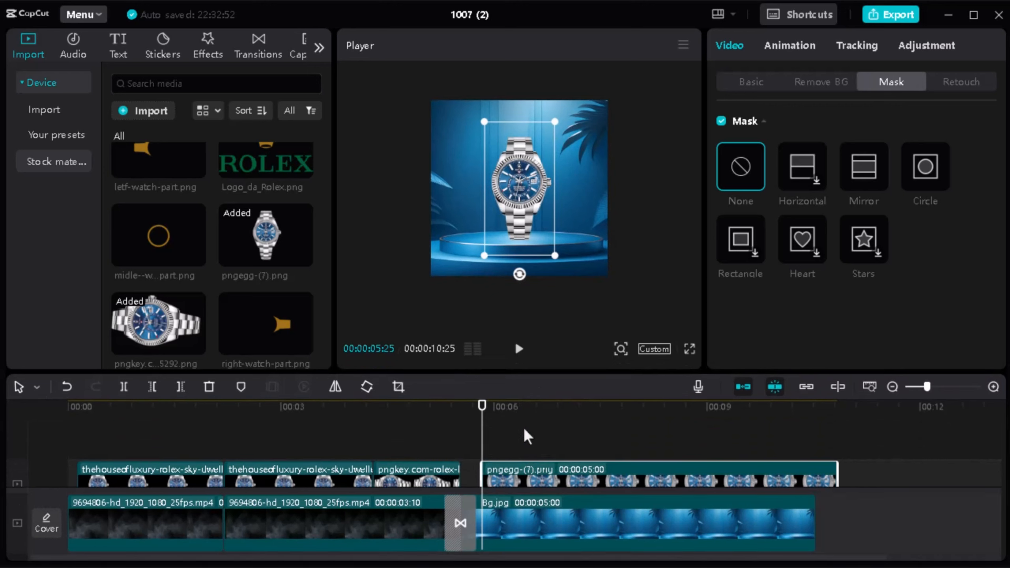
scroll(309, 292, "down", 2)
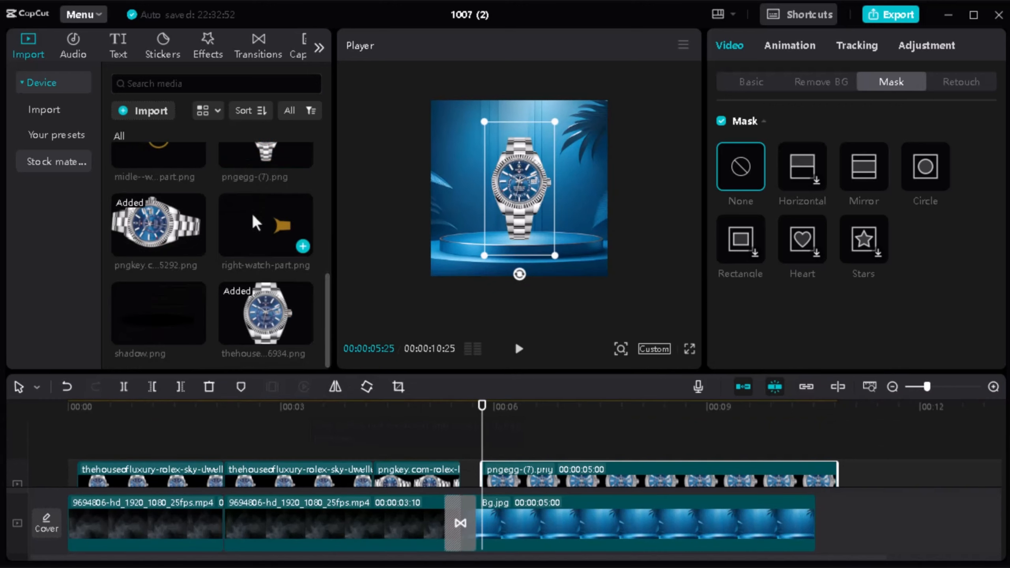
scroll(252, 216, "up", 6)
scroll(253, 216, "down", 6)
left_click_drag(163, 318, 489, 436)
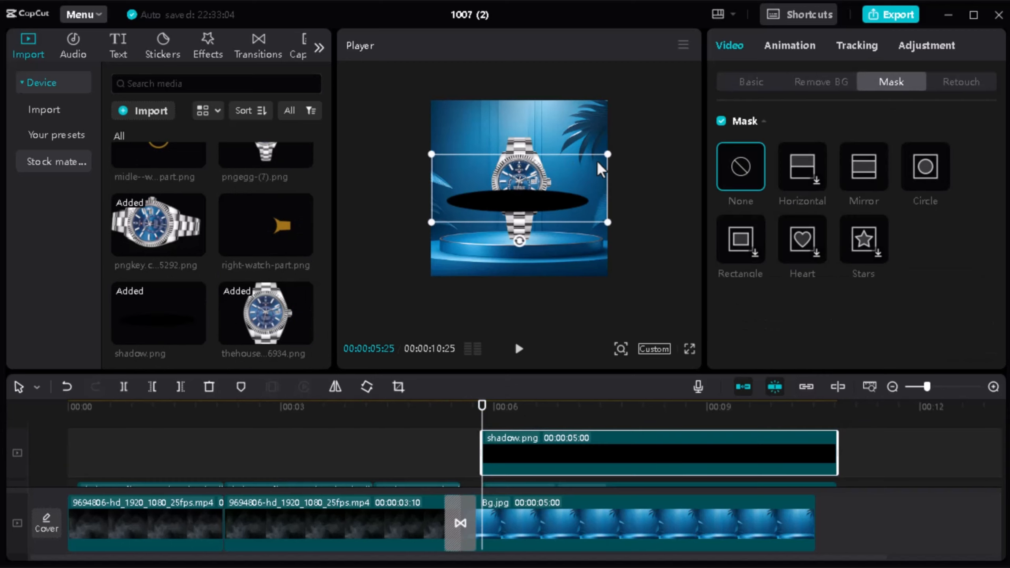
left_click_drag(607, 153, 531, 264)
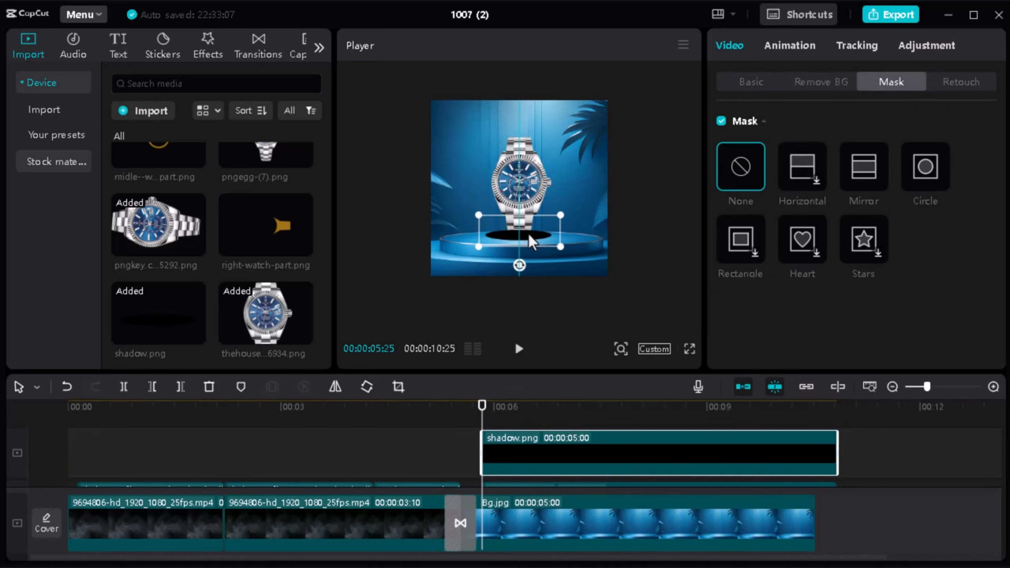
left_click_drag(561, 218, 535, 239)
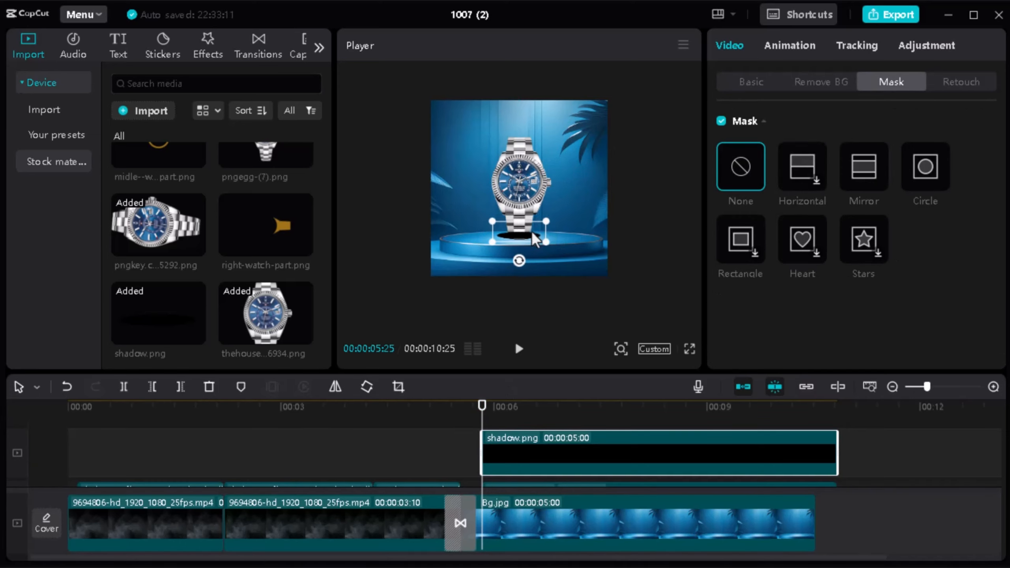
Step: Move the shadow layer behind the watch layer and reduce the shadow's scale to 26%
left_click_drag(572, 372, 569, 292)
left_click_drag(572, 372, 582, 458)
left_click_drag(583, 462, 557, 437)
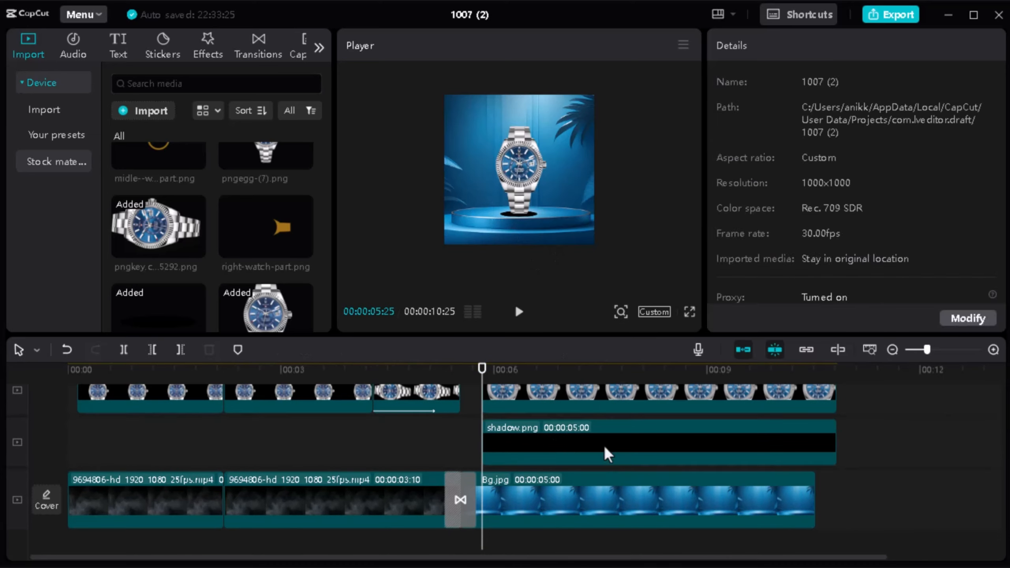
left_click(603, 445)
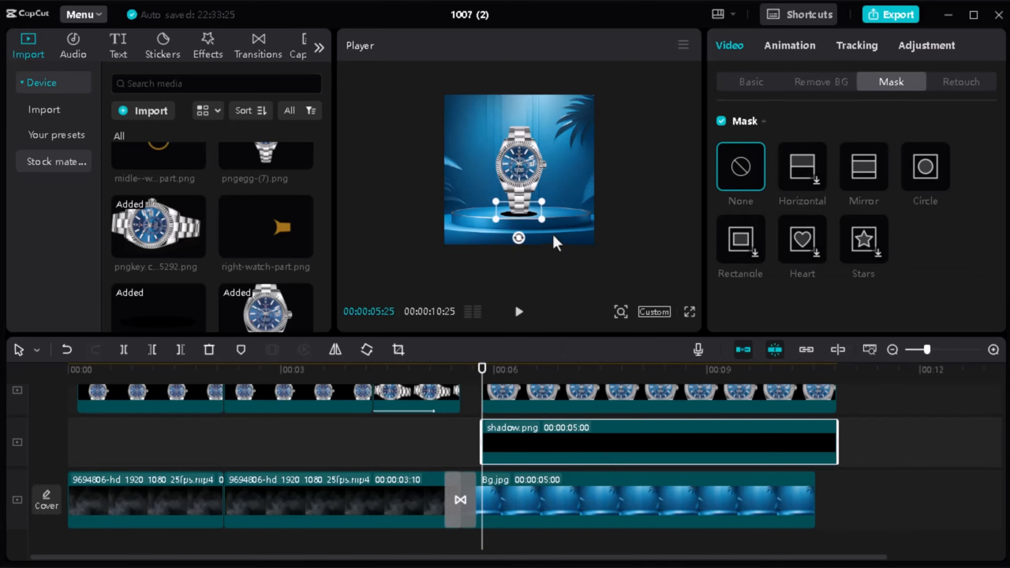
left_click(540, 218)
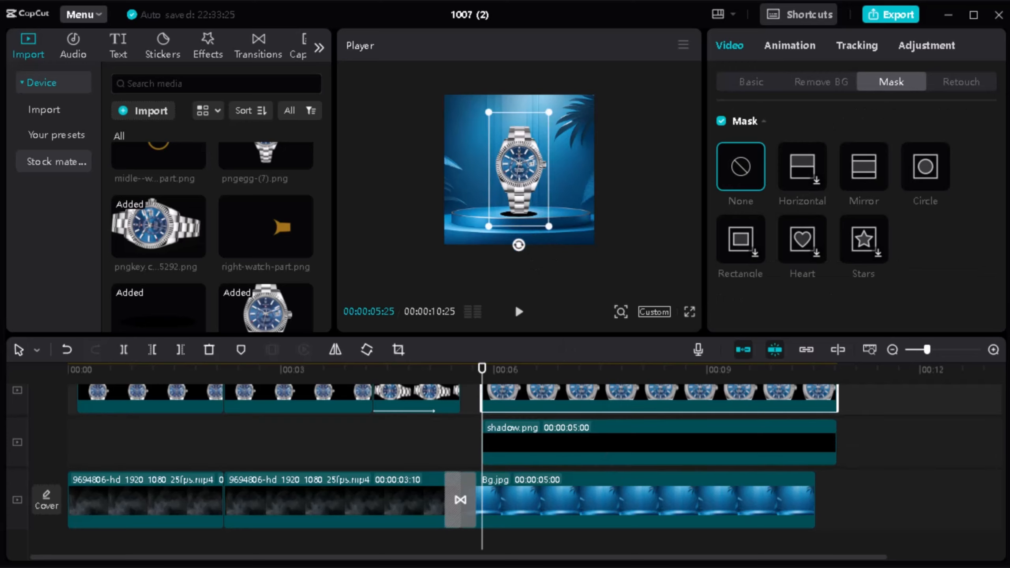
left_click(577, 449)
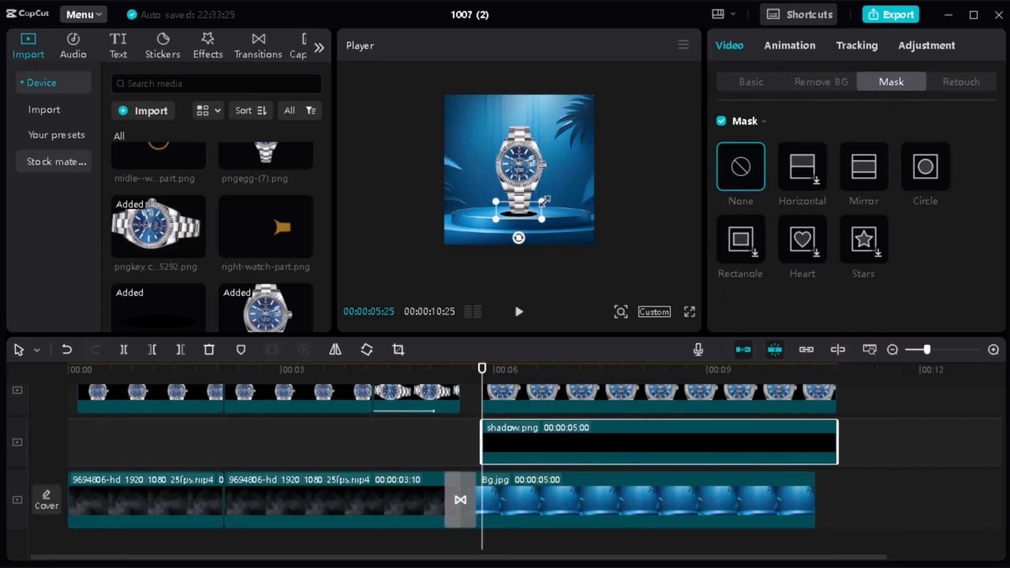
left_click_drag(544, 201, 538, 202)
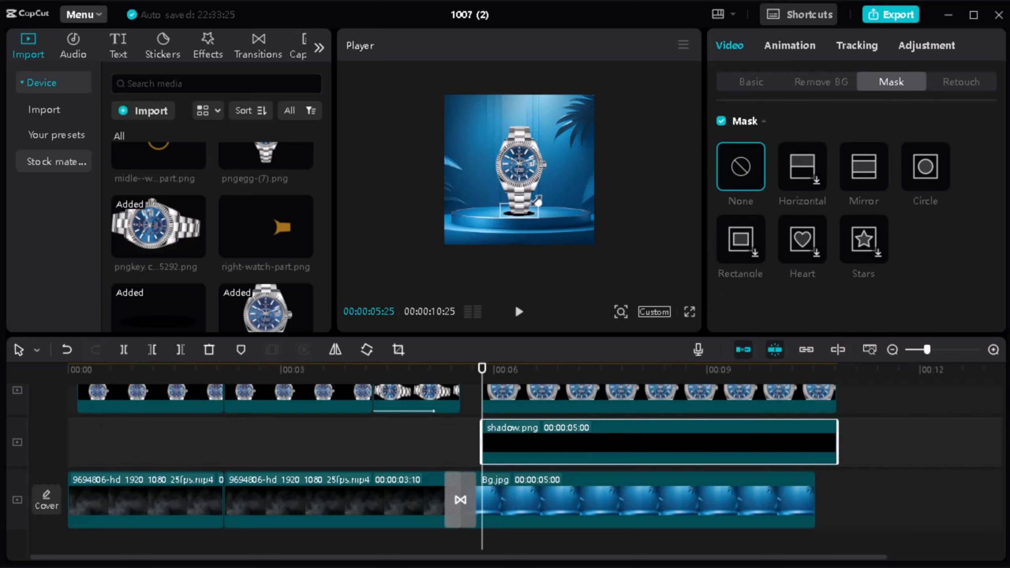
Step: Apply the Motion Blur effect to the shadow clip with Horizontal 79 and Strength 90
left_click(202, 45)
left_click(193, 82)
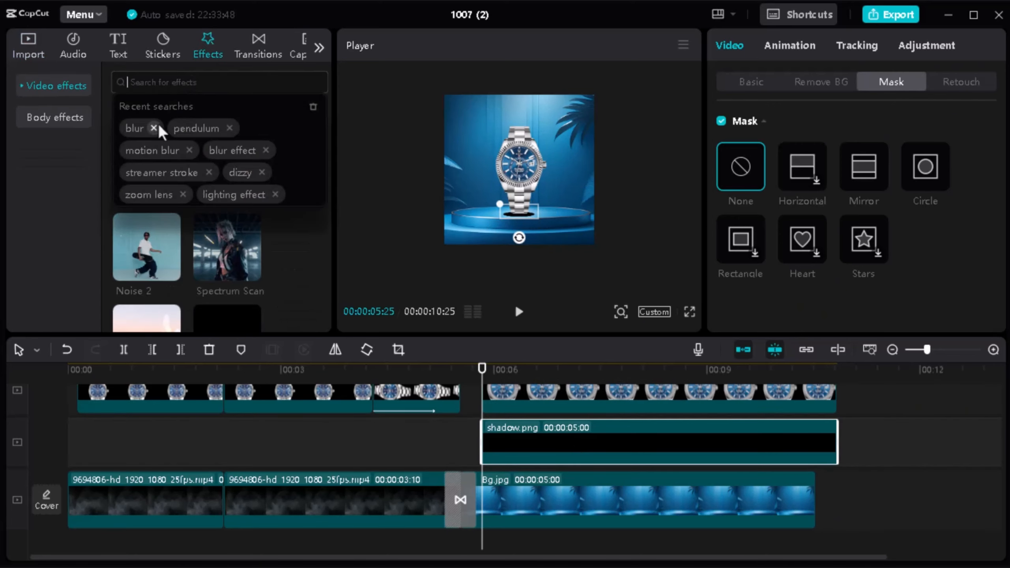
left_click(152, 153)
scroll(285, 143, "down", 2)
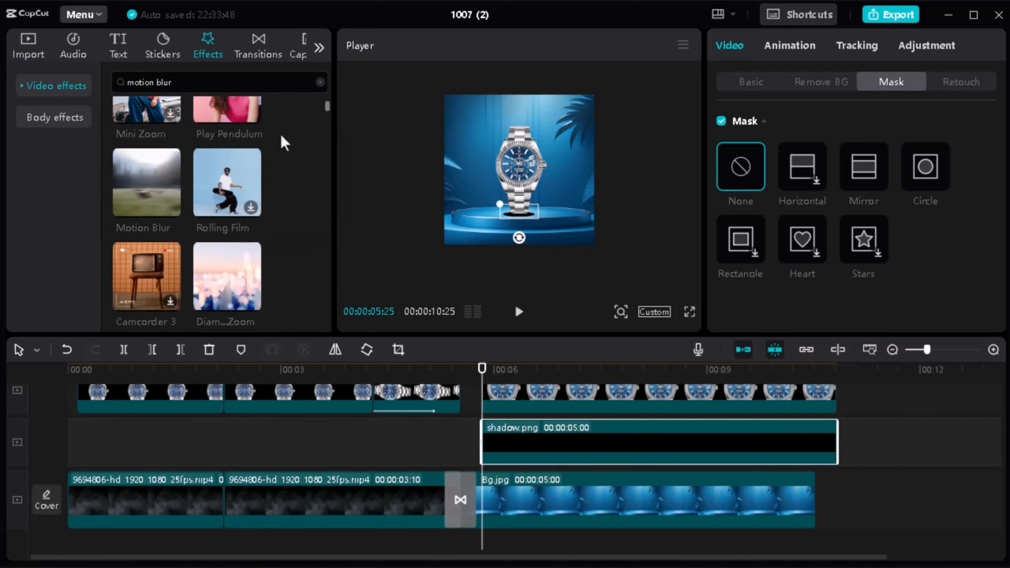
mouse_move(143, 184)
left_click_drag(143, 184, 537, 429)
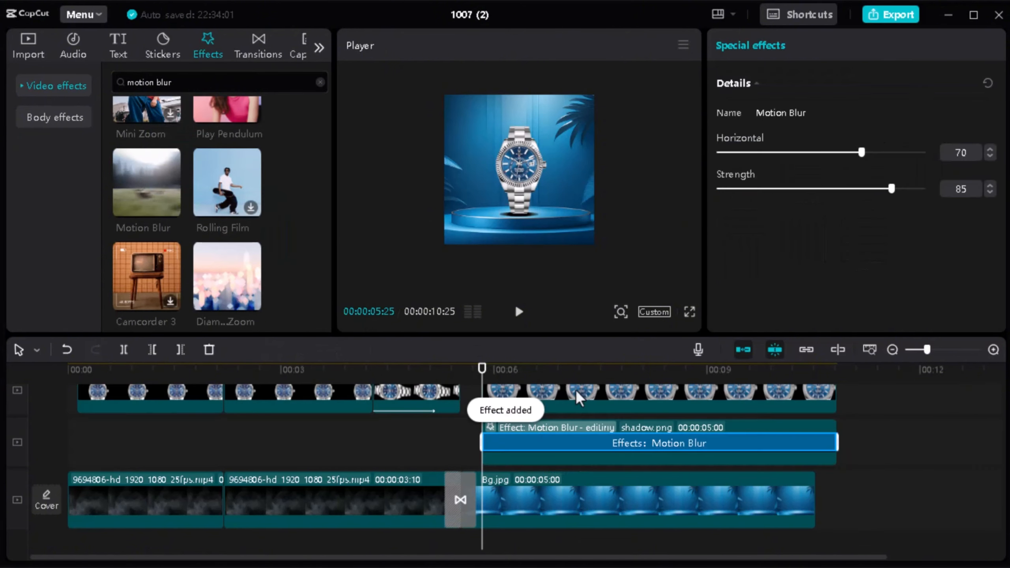
left_click_drag(891, 189, 901, 189)
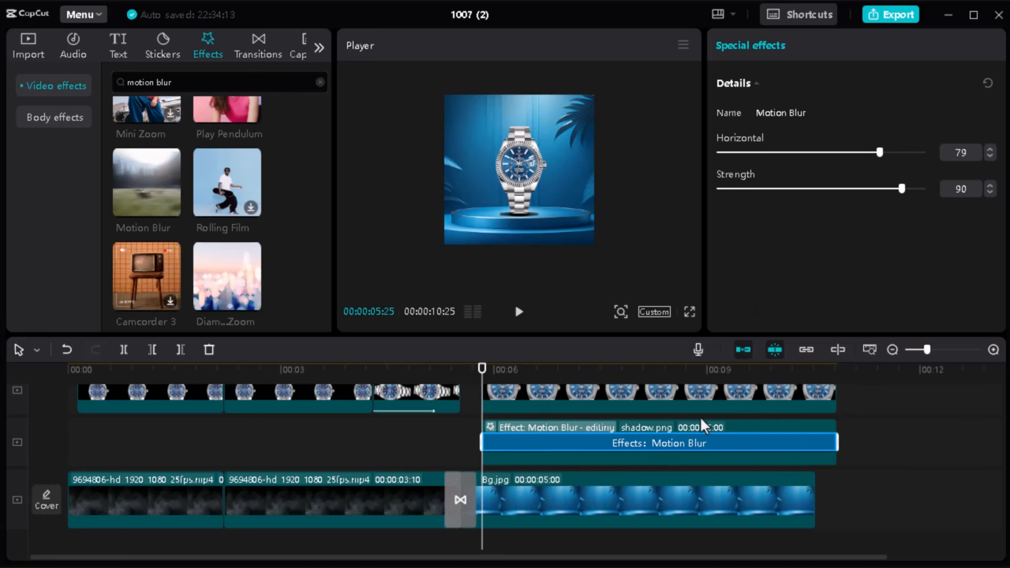
Step: Lower the shadow's opacity to 50%, shrink it slightly, and return the playhead to 00:00:05:25
left_click(847, 424)
left_click(495, 432)
left_click(751, 84)
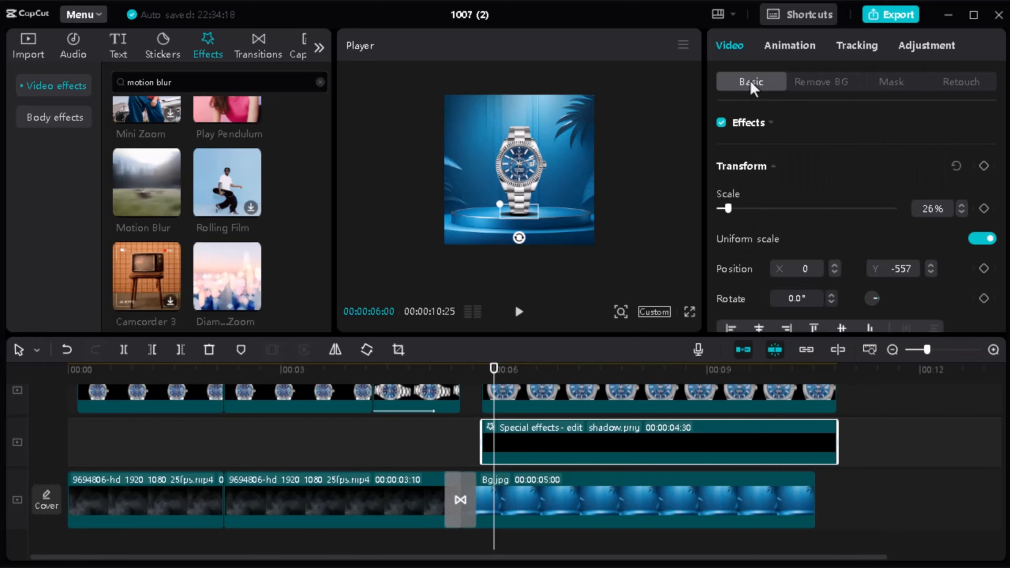
scroll(796, 212, "down", 3)
left_click(761, 257)
scroll(793, 247, "down", 3)
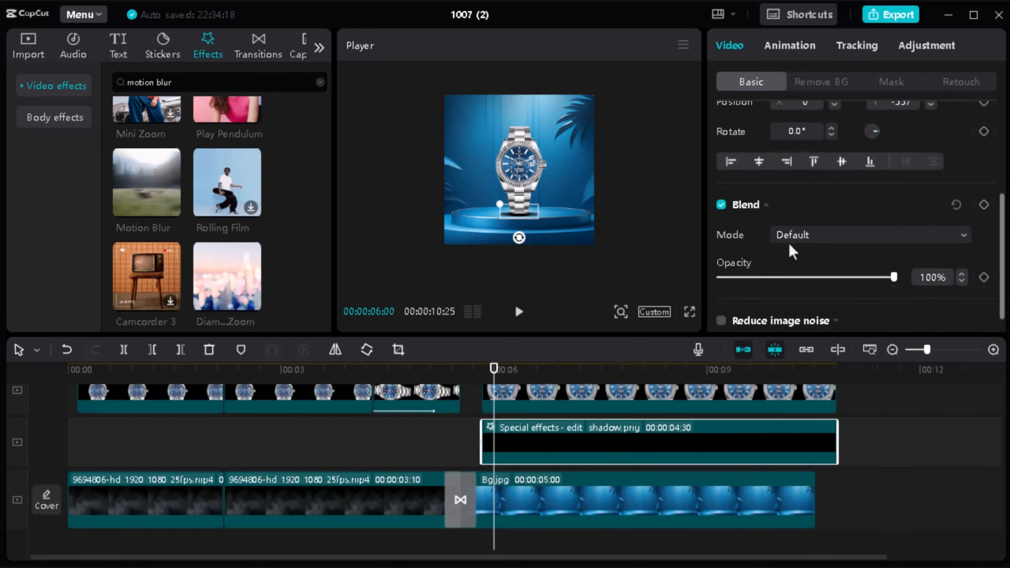
left_click(824, 257)
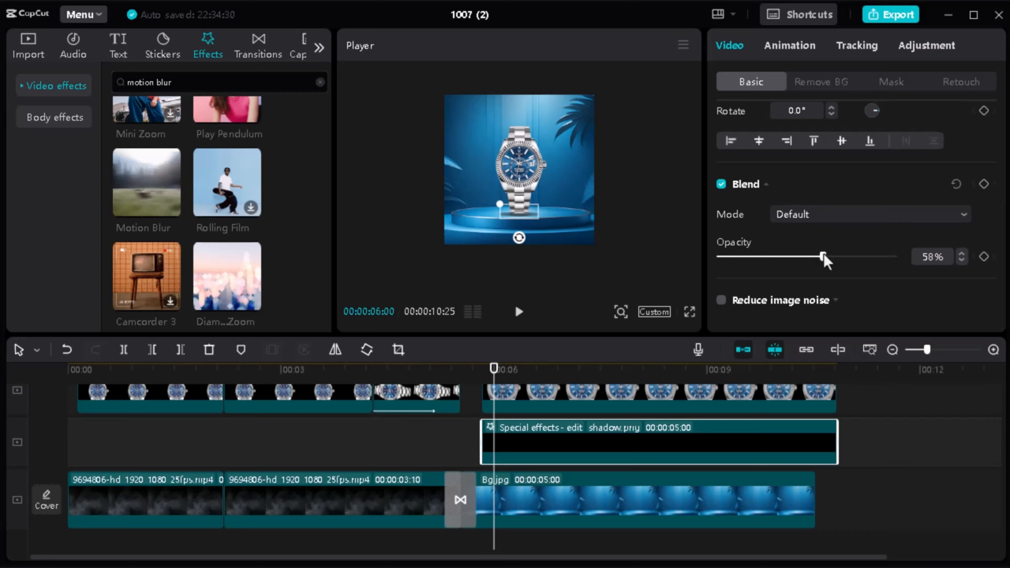
left_click_drag(497, 205, 505, 210)
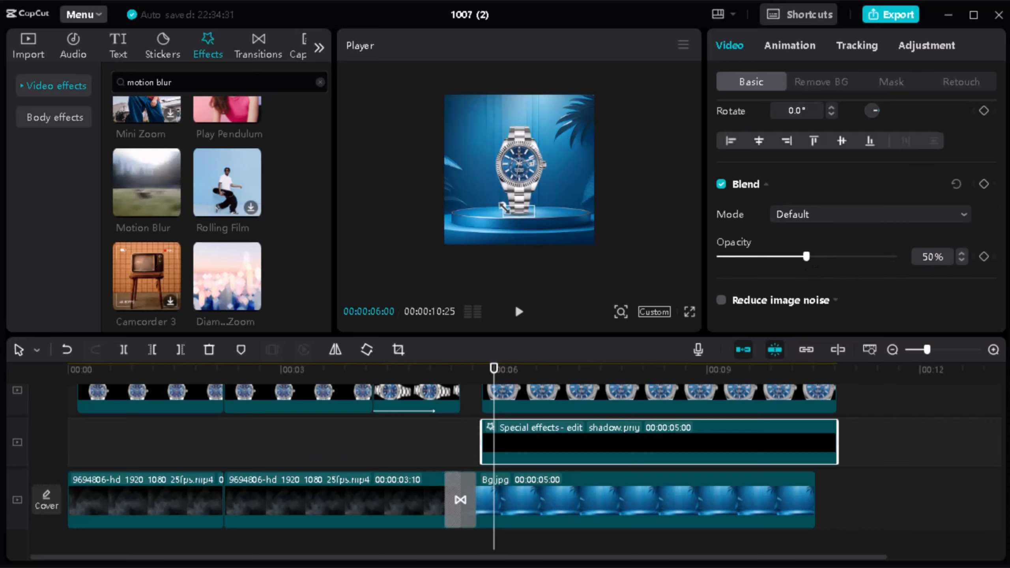
left_click_drag(494, 374, 482, 372)
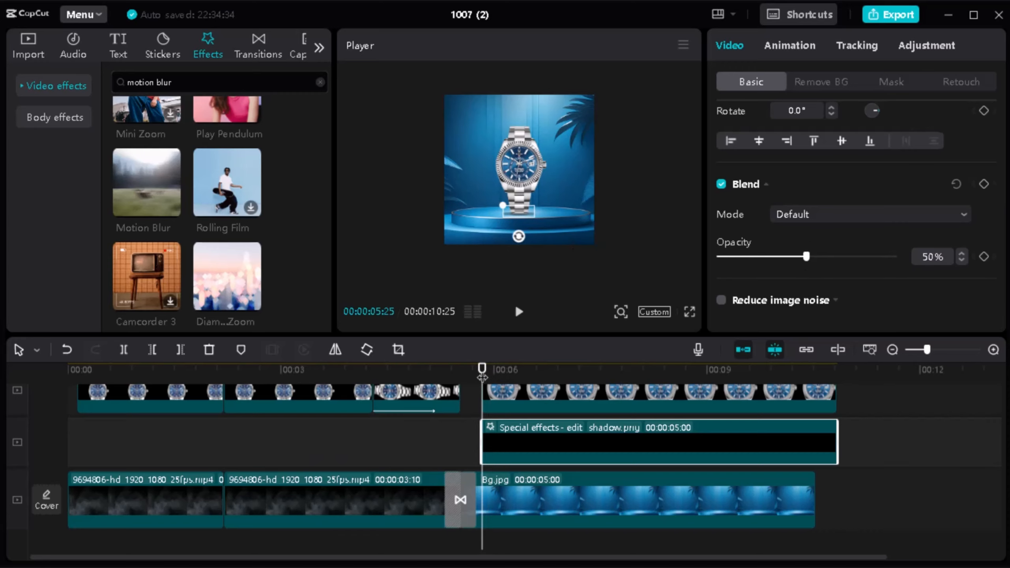
Step: Combine the podium watch clip and its shadow.png layer into one compound clip
left_click(565, 410)
left_click(561, 465, "ctrl")
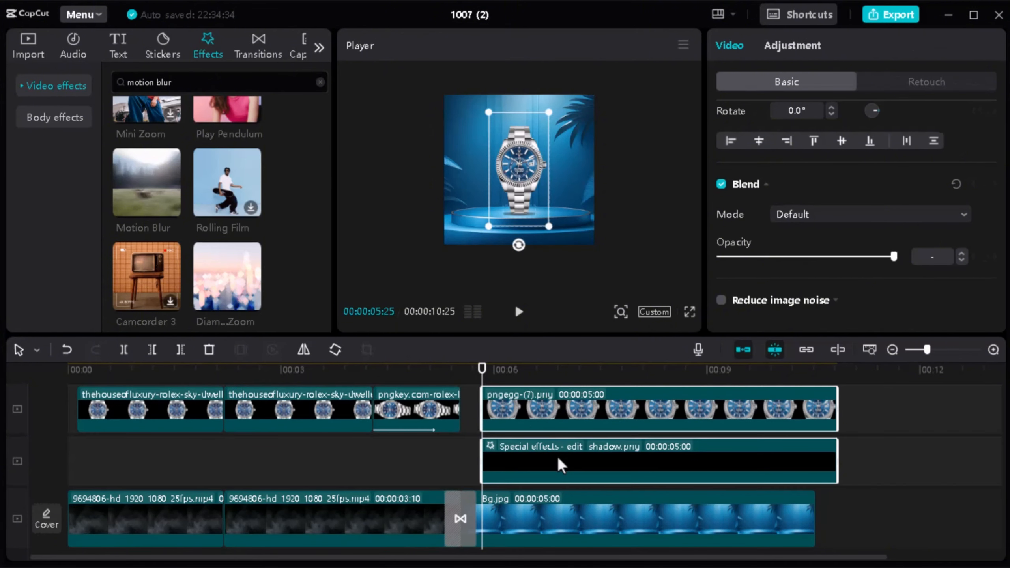
right_click(559, 464)
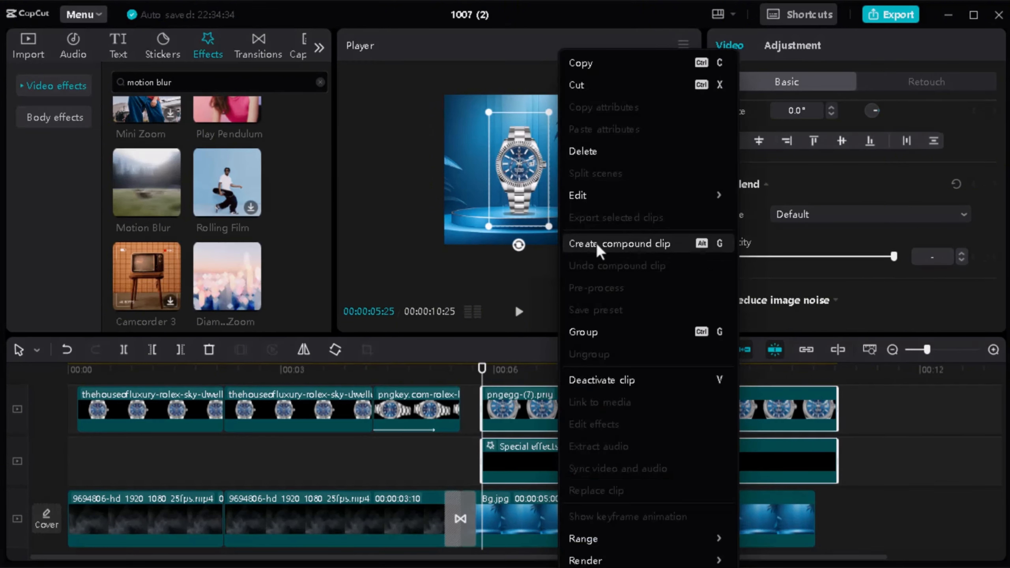
left_click(612, 249)
left_click(559, 458)
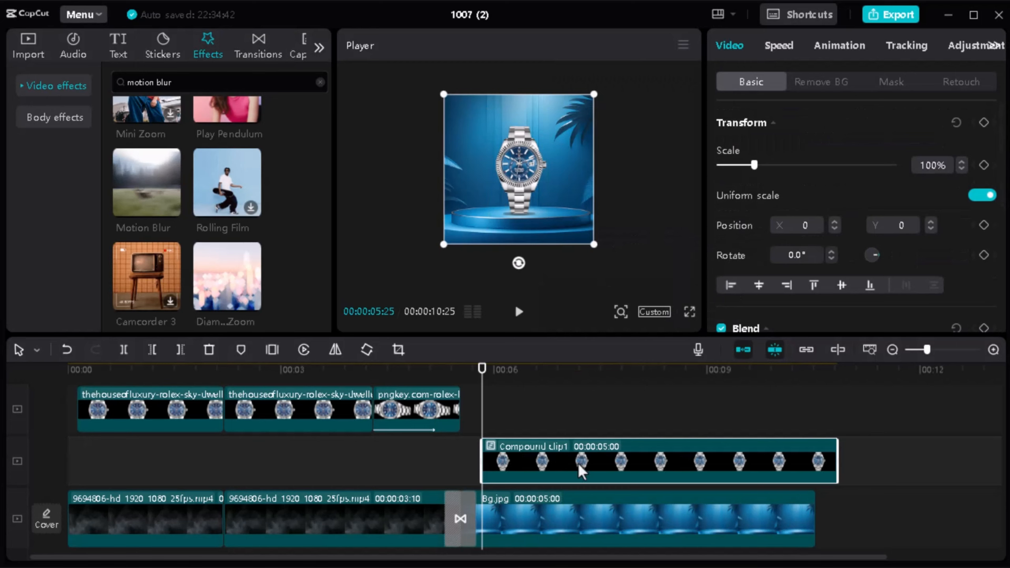
Step: Apply the Fade In entrance animation to the watch-and-shadow compound clip with a 0.8 s duration
left_click_drag(483, 377, 483, 379)
left_click(842, 45)
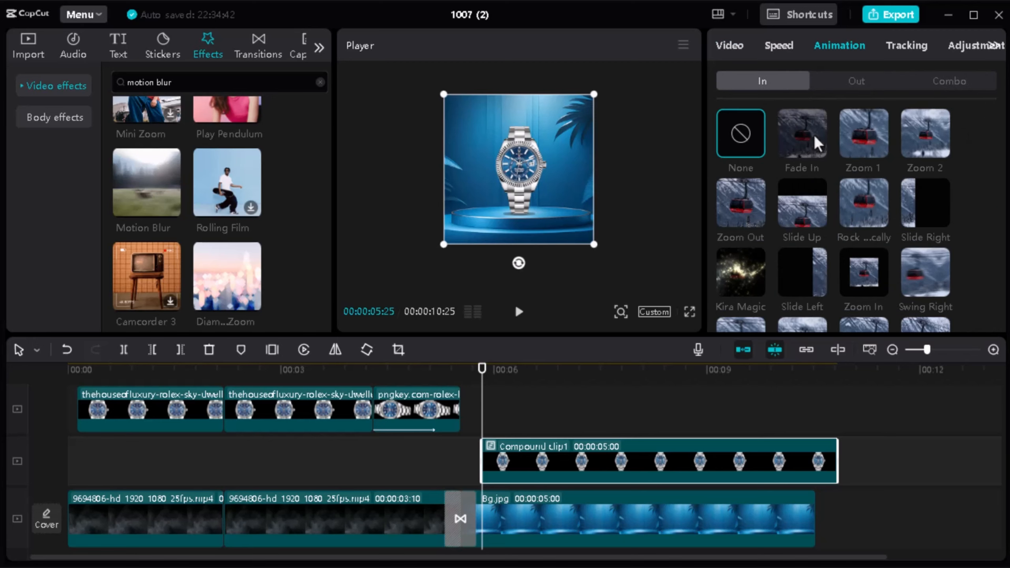
left_click(811, 141)
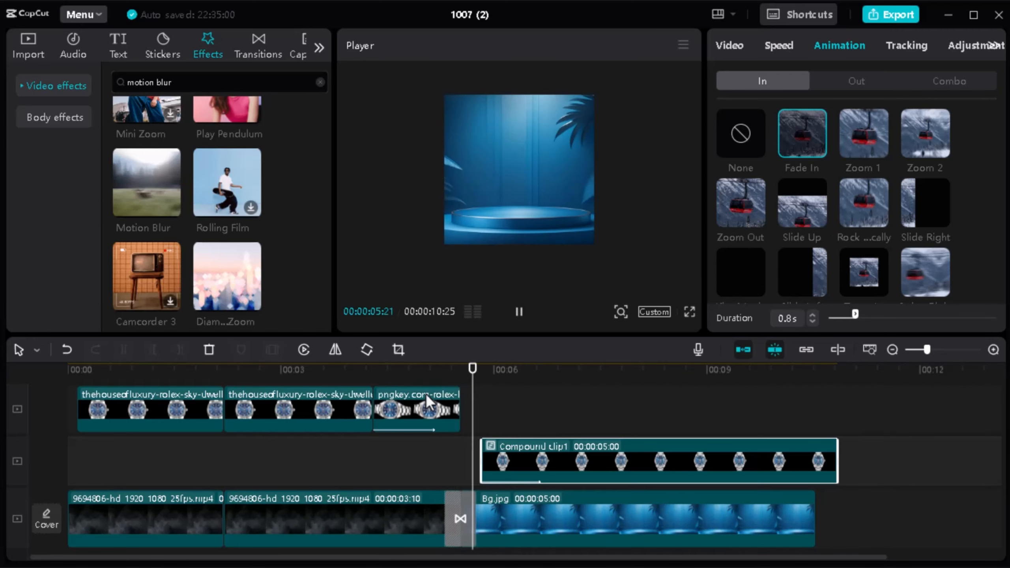
Step: Play back the change from the smoke scene to the podium scene to check the watch's fade-in
left_click(454, 444)
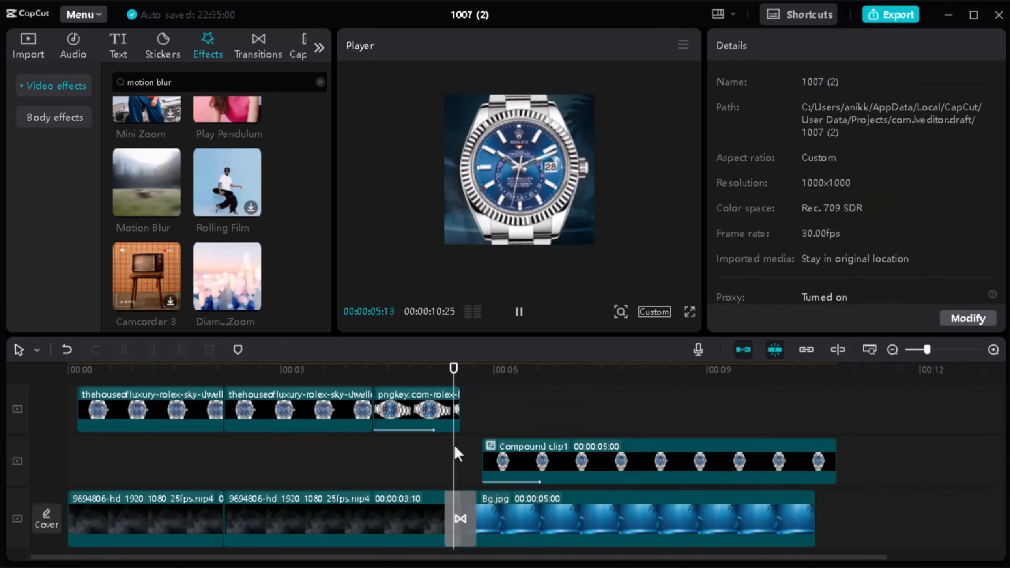
left_click_drag(548, 333, 539, 421)
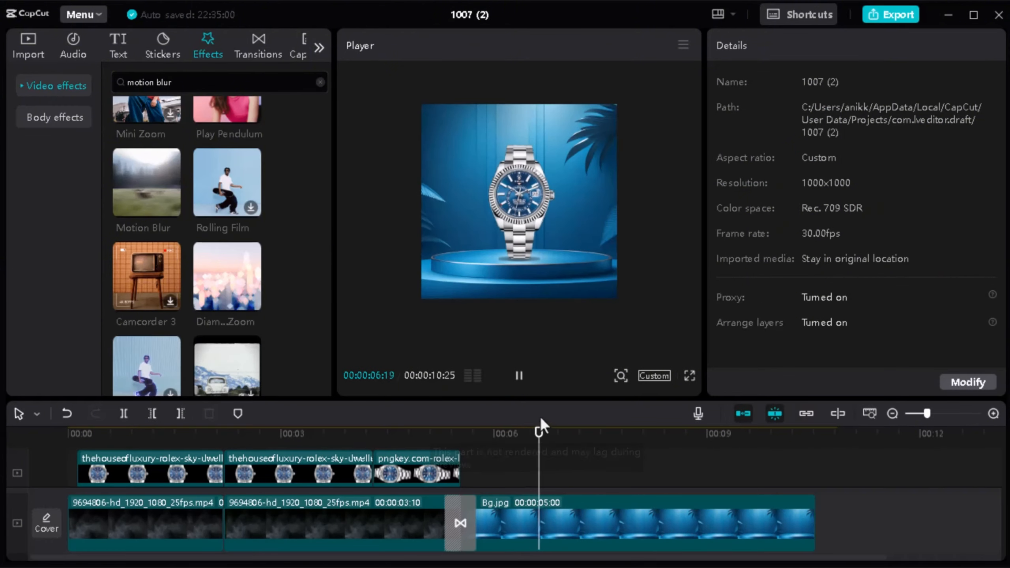
left_click(444, 444)
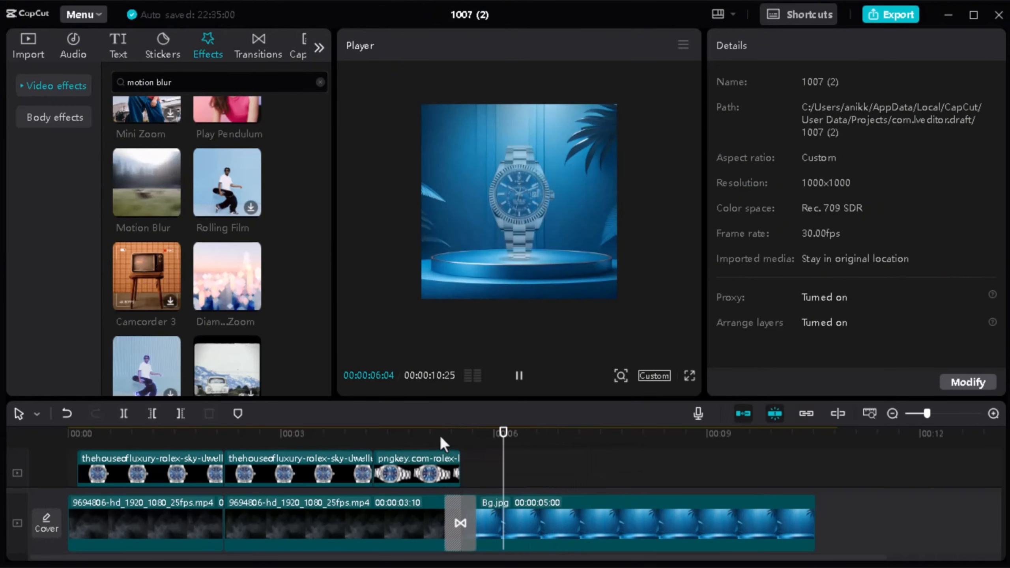
key("space")
scroll(589, 449, "down", 1)
left_click_drag(597, 404, 596, 301)
left_click_drag(569, 334, 516, 336)
key("space")
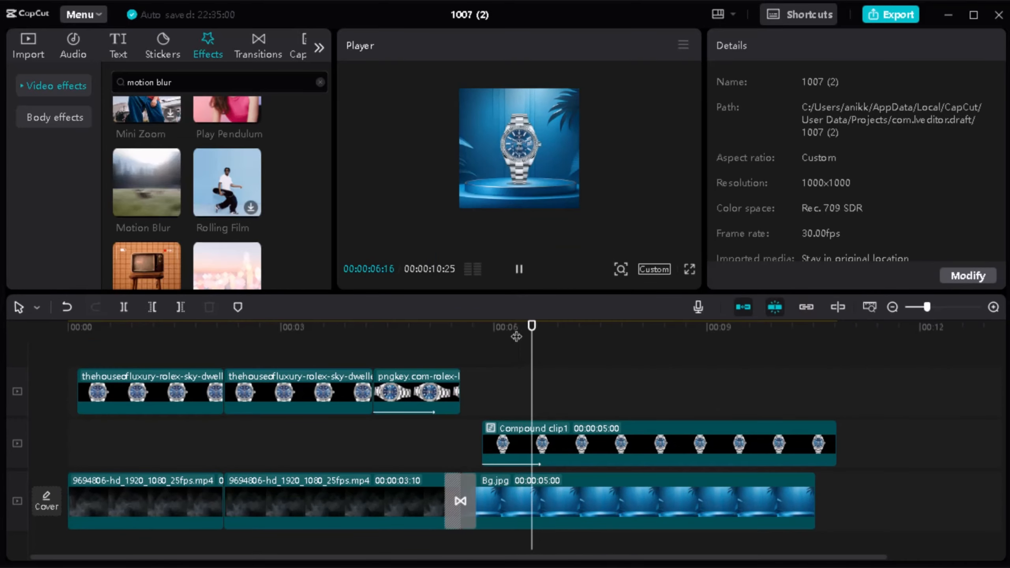
Step: Split the compound clip and Bg.jpg at 00:00:06:29 and delete the parts after the cut
key("space")
left_click(645, 432)
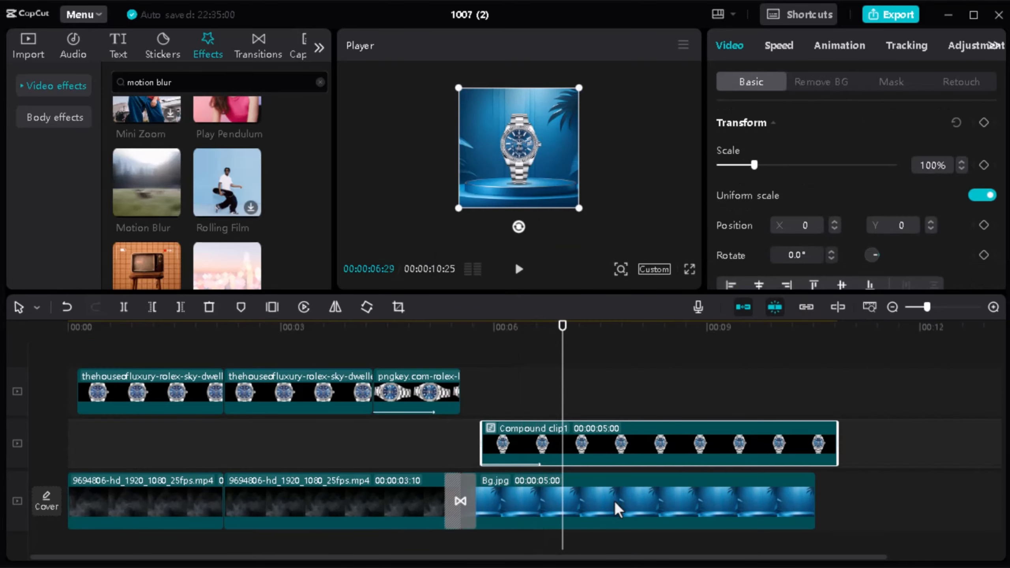
left_click(619, 509, "ctrl")
left_click(124, 308)
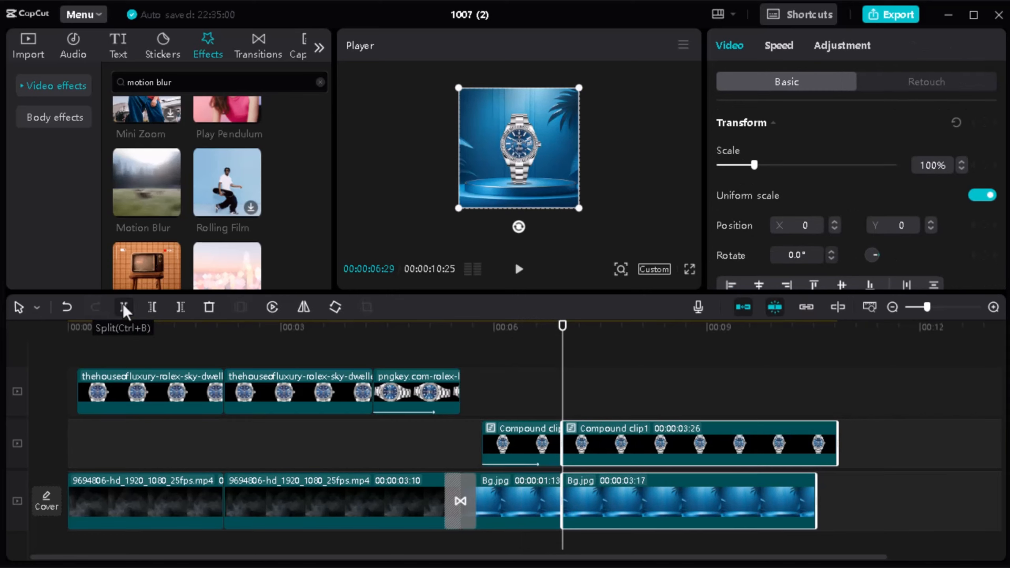
left_click(627, 443)
key("Delete")
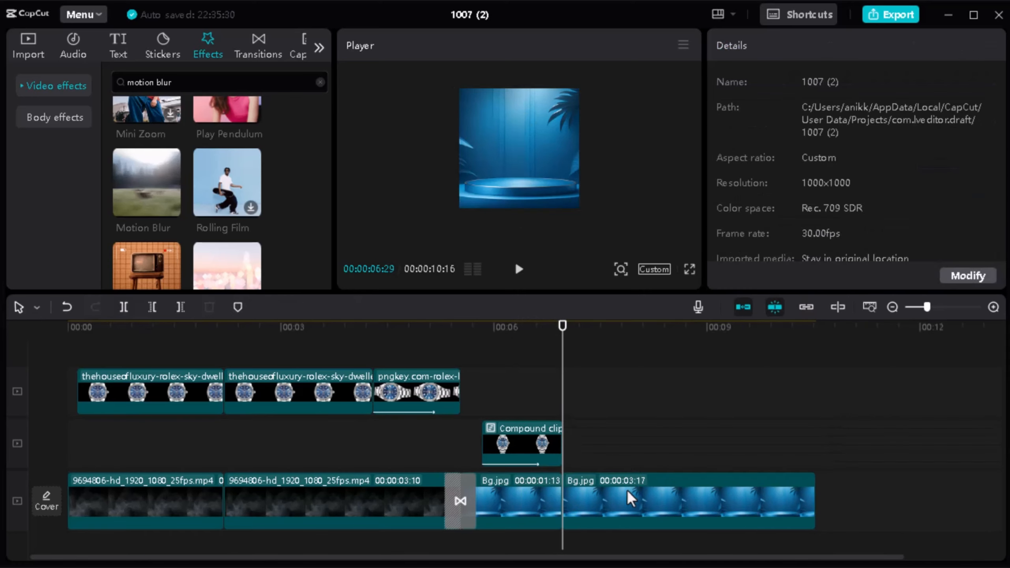
left_click(630, 497)
key("Delete")
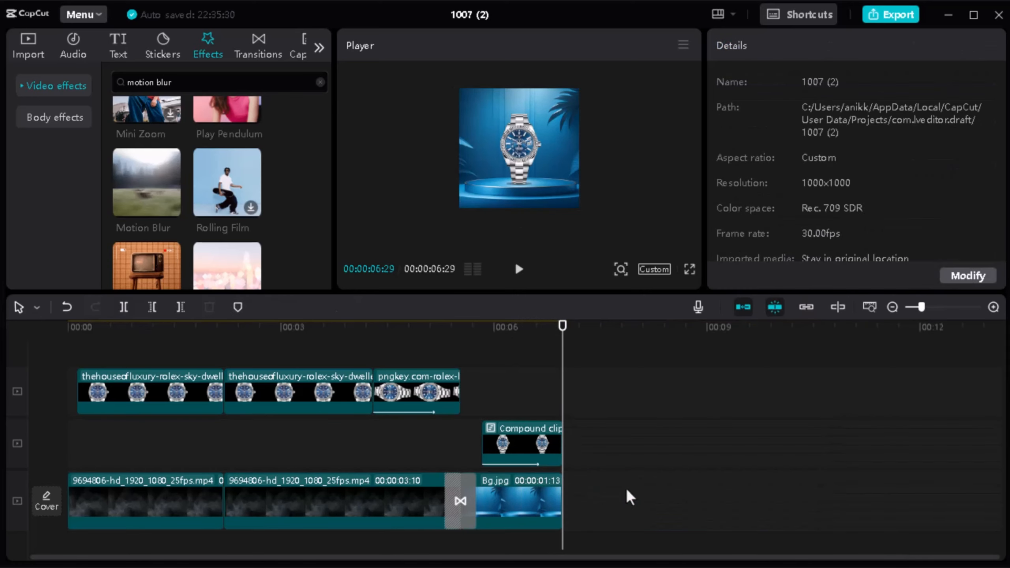
Step: Add the solid white wallpaper image to the main track directly after the podium background
left_click(30, 52)
scroll(217, 175, "down", 3)
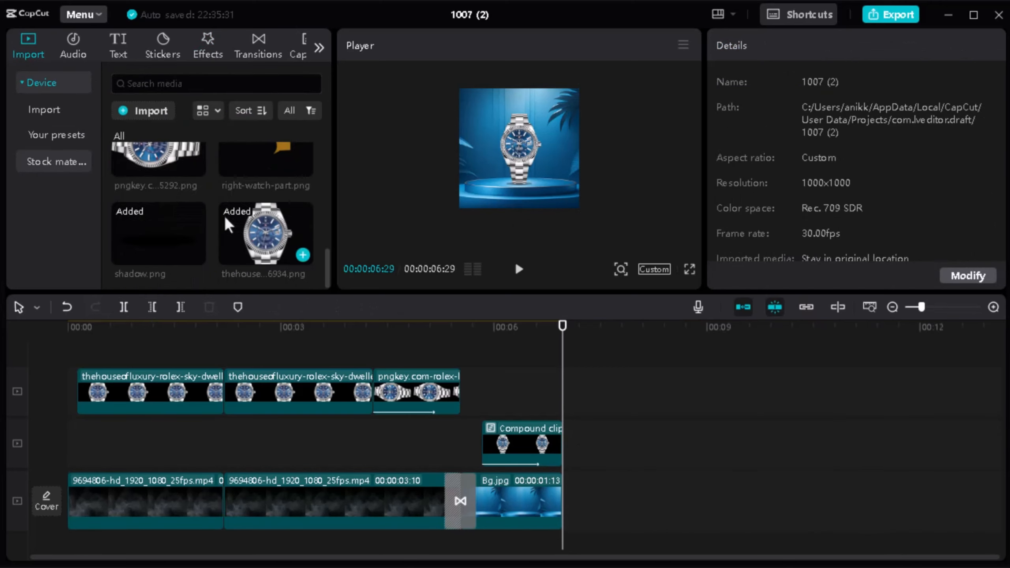
scroll(229, 225, "up", 5)
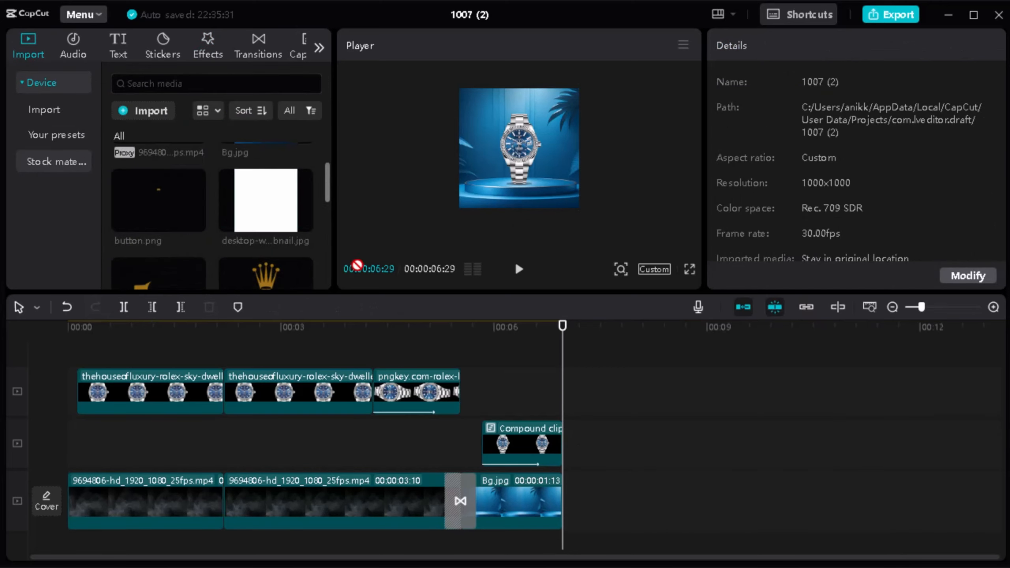
left_click_drag(356, 265, 565, 497)
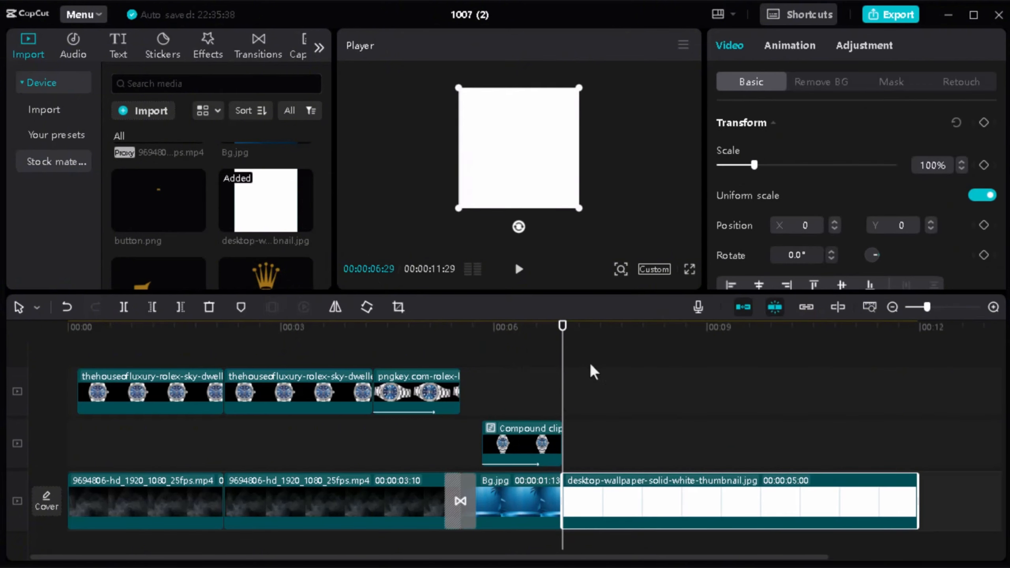
Step: Insert the Pull Out transition between Bg.jpg and the white background, and play it back
left_click(250, 48)
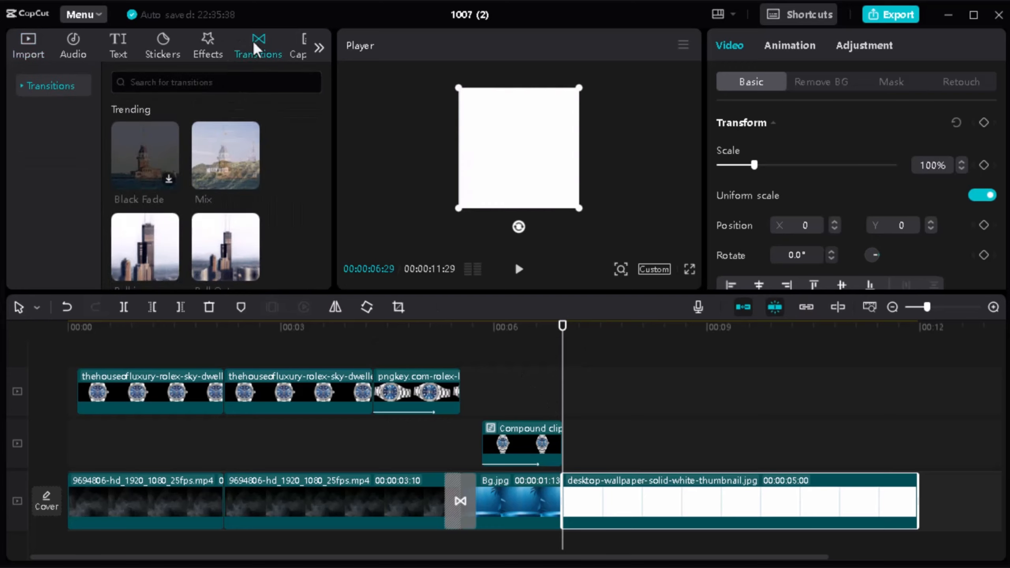
scroll(225, 187, "down", 2)
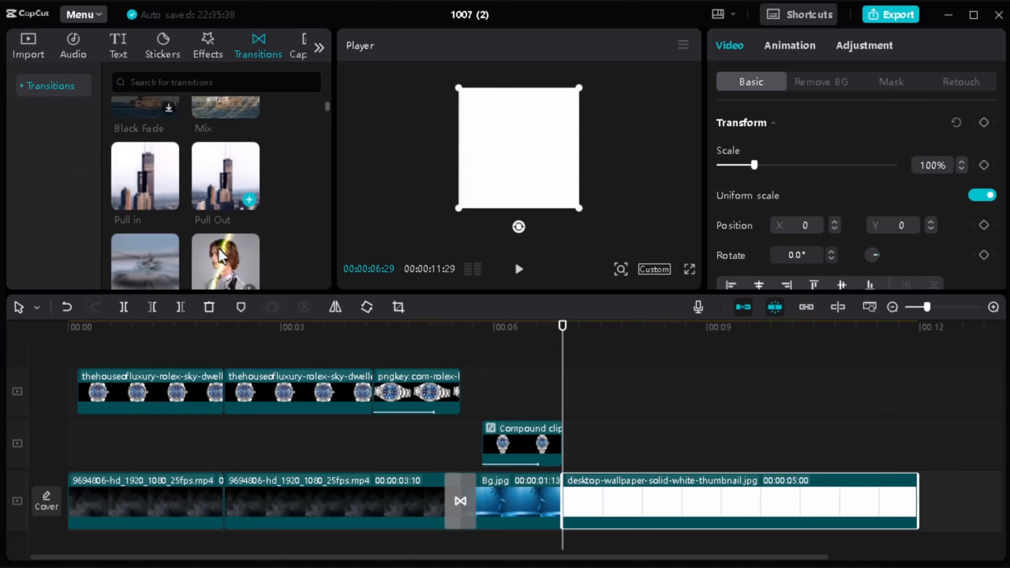
left_click_drag(225, 187, 563, 501)
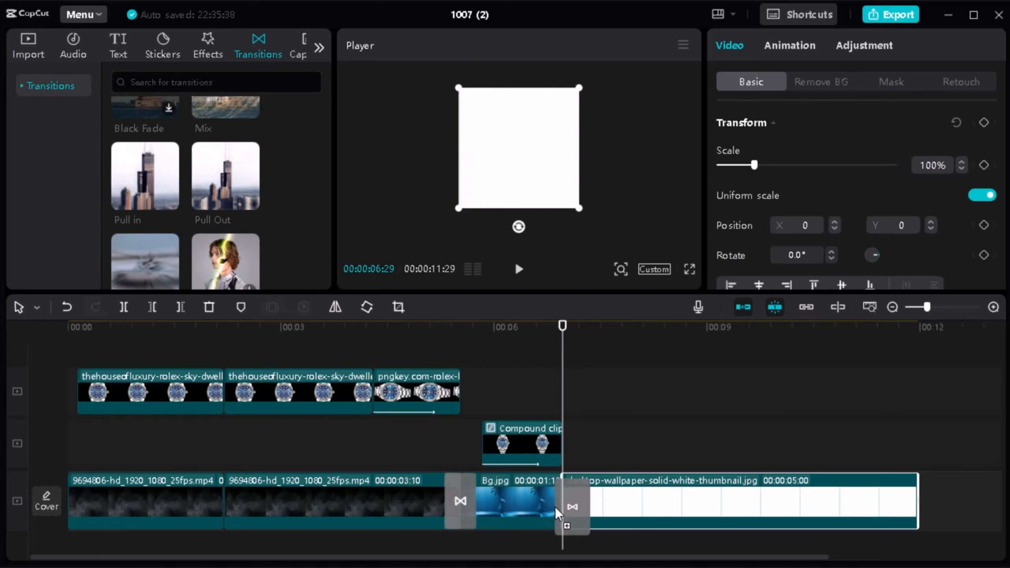
left_click_drag(566, 354, 532, 352)
key("space")
key("space")
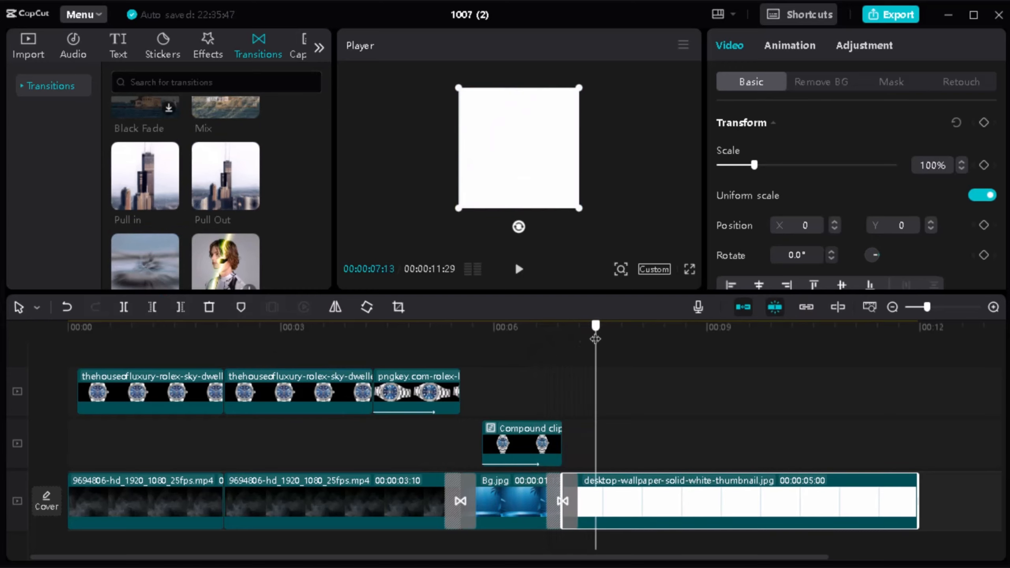
Step: Add midle--watch-part.png above the white background, starting at 00:00:07:04
left_click_drag(595, 339, 575, 346)
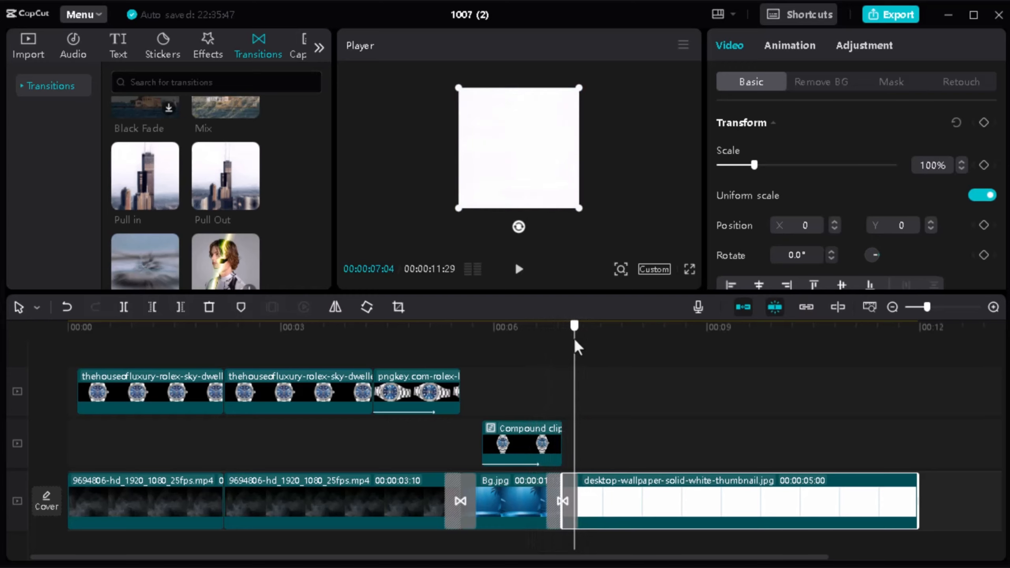
scroll(234, 239, "up", 2)
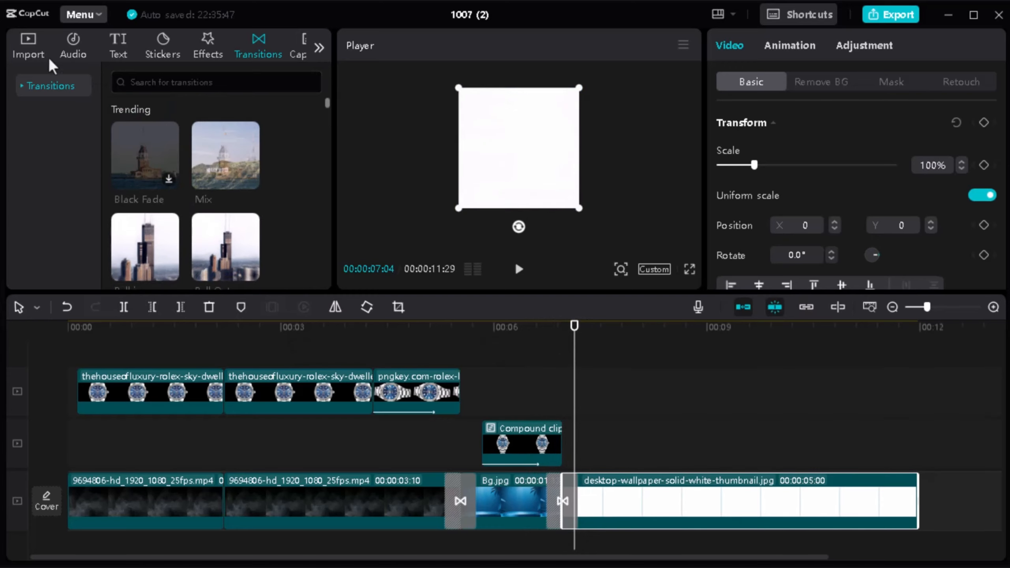
left_click(34, 49)
scroll(247, 152, "down", 2)
scroll(245, 146, "down", 2)
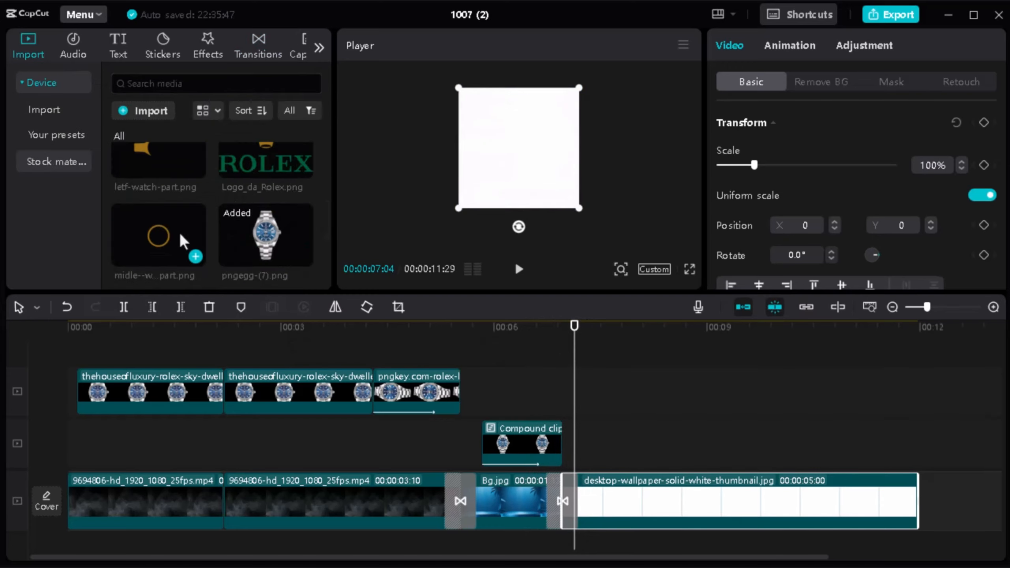
left_click_drag(185, 242, 576, 433)
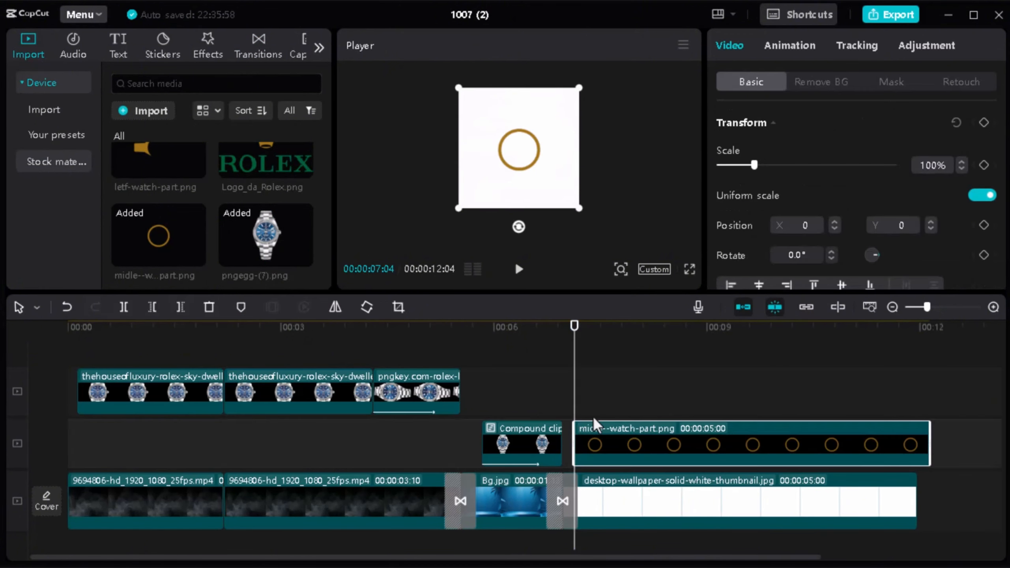
Step: Apply the Zoom In entrance animation to the gold ring clip and set its duration to 0.9 s
left_click(774, 52)
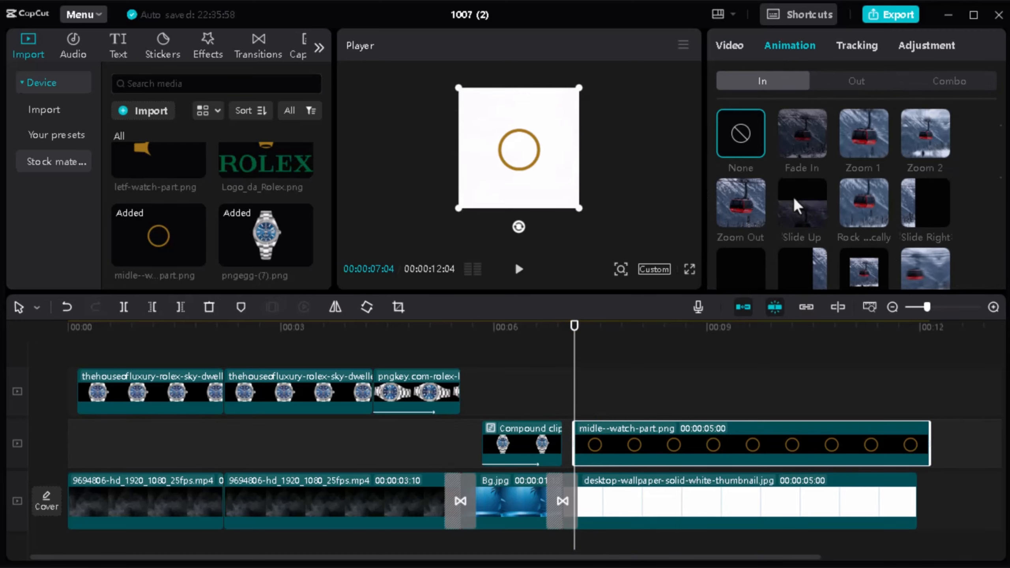
scroll(792, 202, "down", 1)
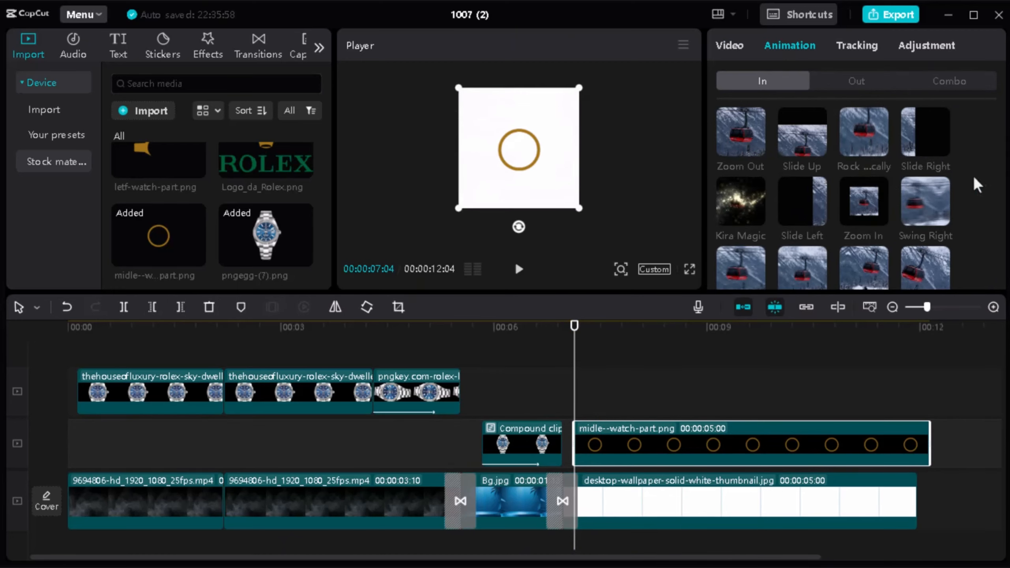
left_click(877, 205)
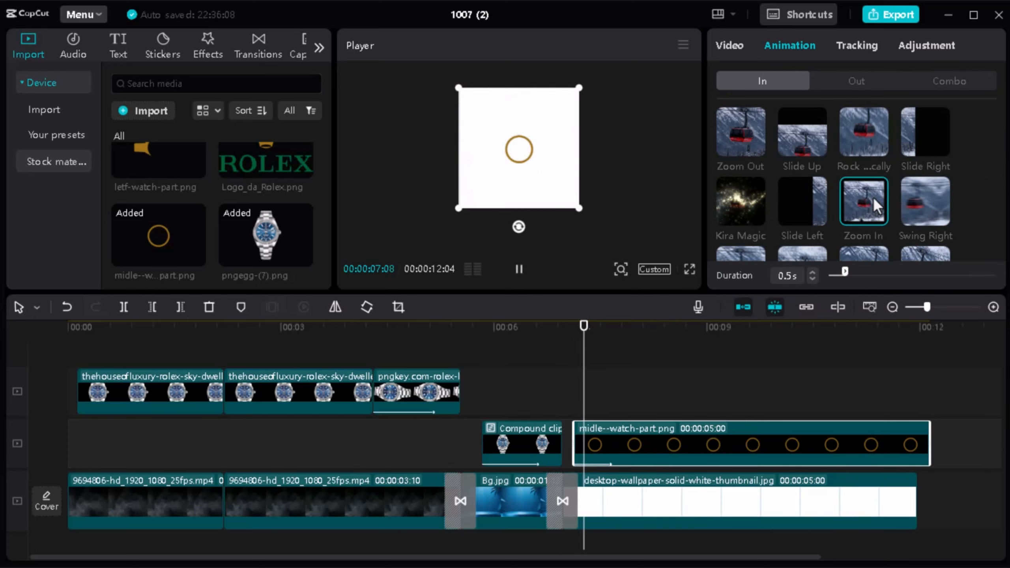
left_click_drag(844, 272, 859, 272)
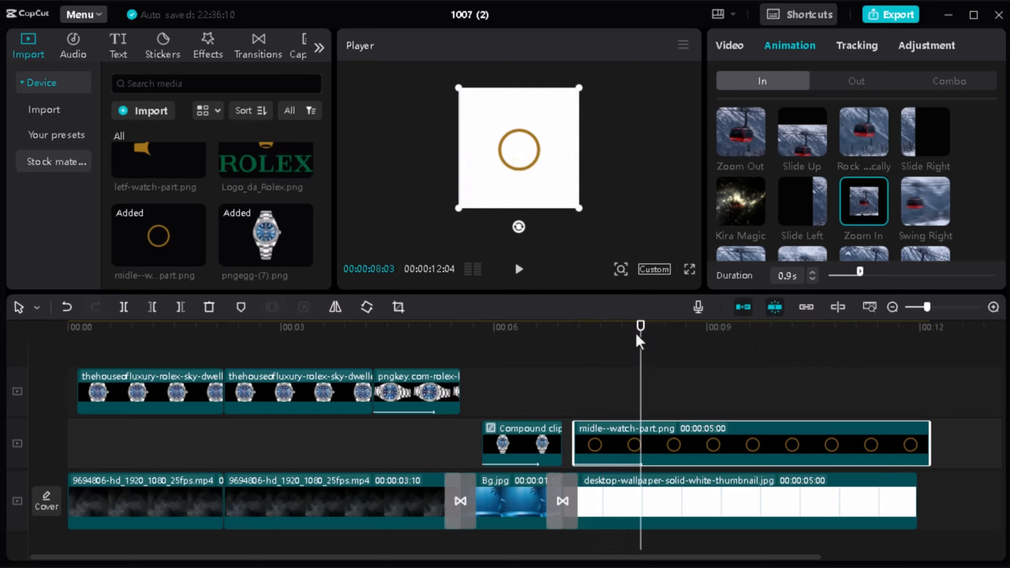
Step: Add letf-watch-part.png on the layer above the gold ring, starting at 00:00:08:03
mouse_move(639, 342)
left_mouse_down()
mouse_move(558, 344)
mouse_move(643, 342)
left_mouse_up()
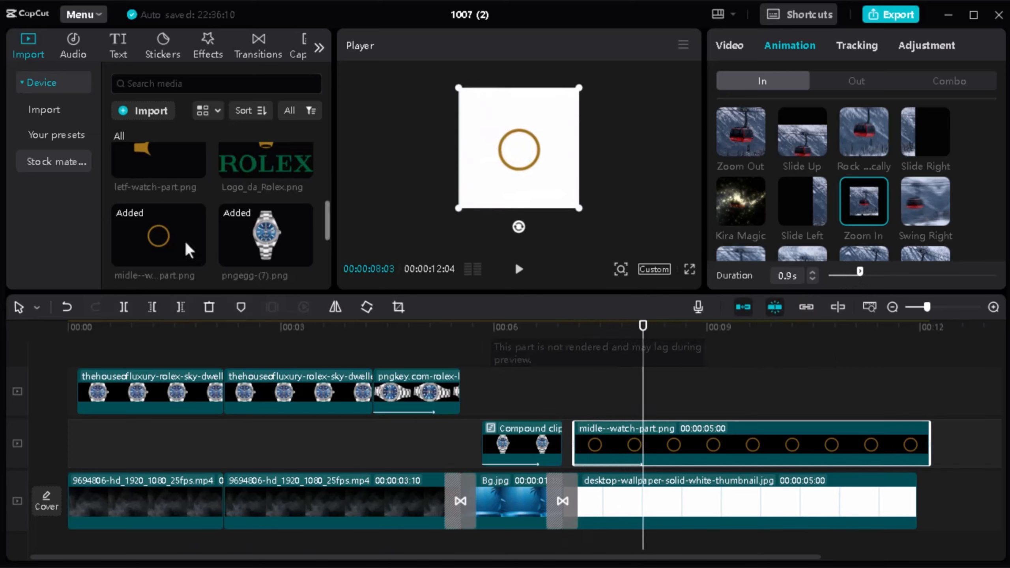
scroll(196, 202, "up", 2)
left_click_drag(180, 222, 680, 368)
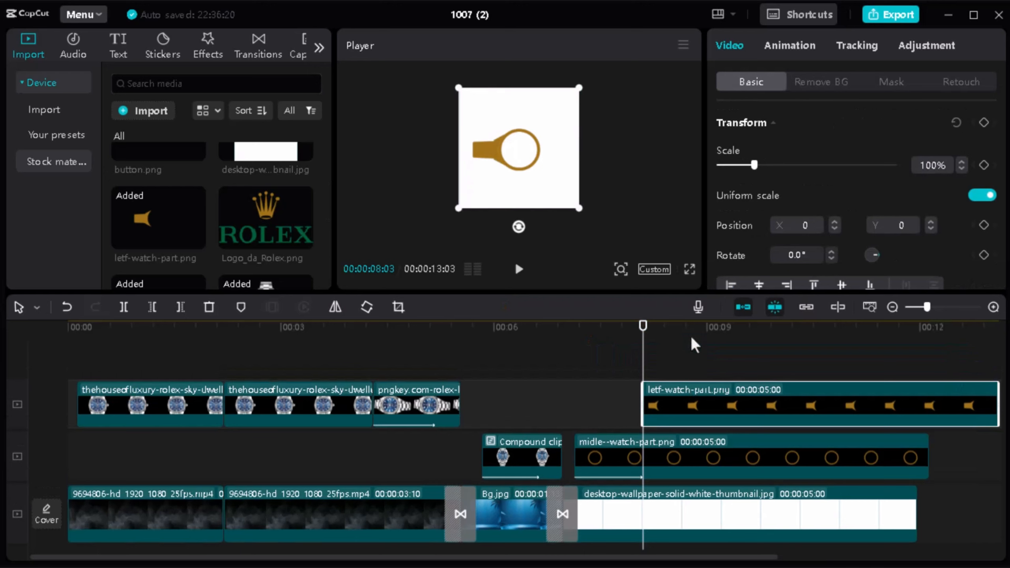
Step: Apply the Slide Right entrance animation to the left strap clip with a 0.6 s duration, and move the playhead back to 00:00:07:20
left_click(789, 45)
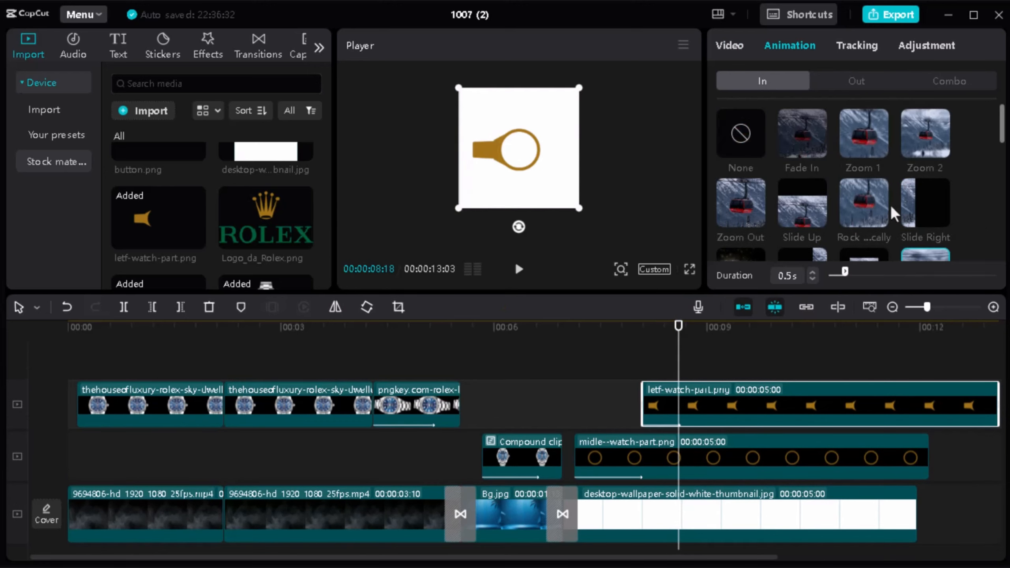
left_click(927, 205)
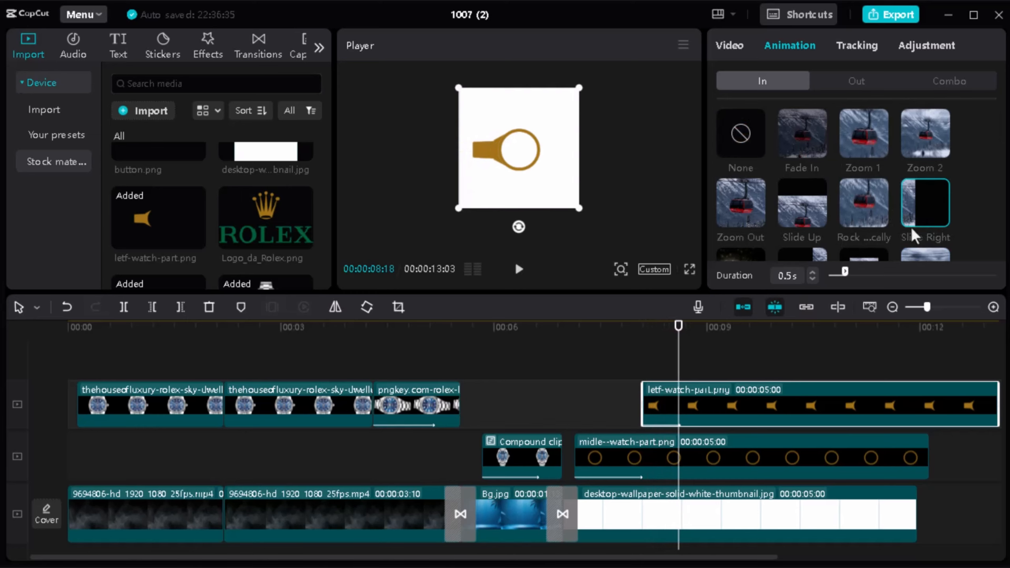
left_click(852, 274)
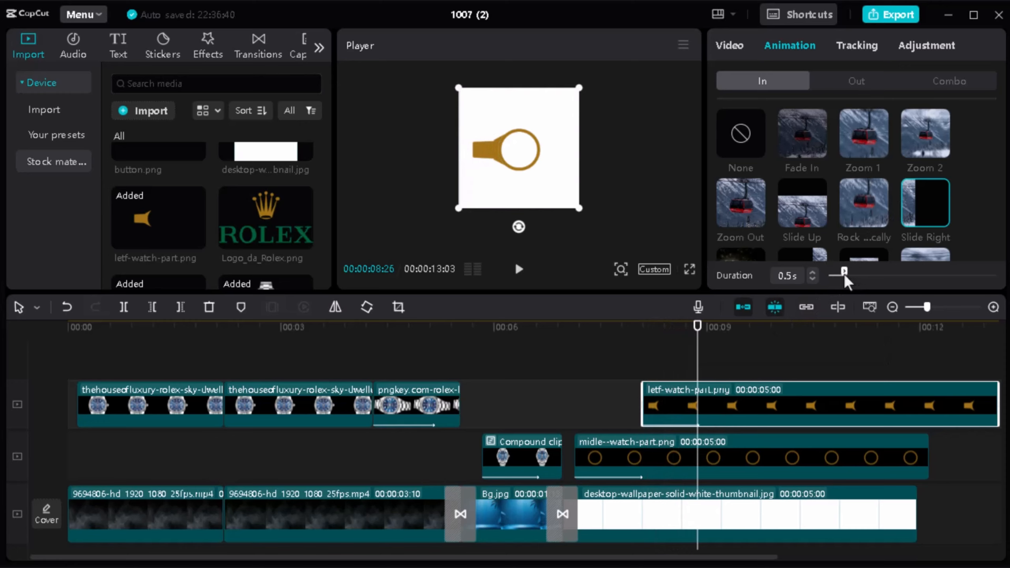
left_click_drag(848, 276, 849, 276)
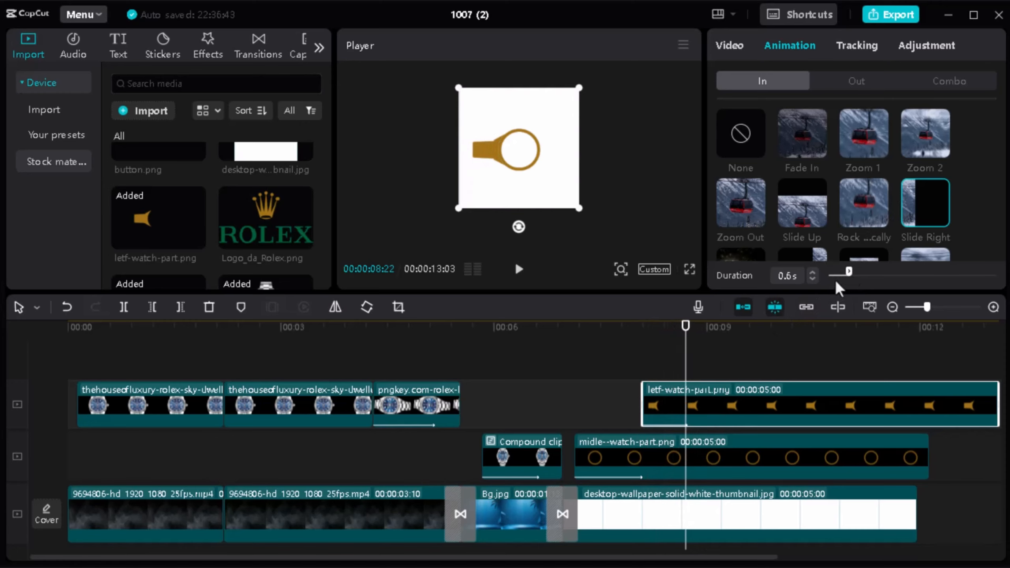
left_click_drag(684, 343, 612, 352)
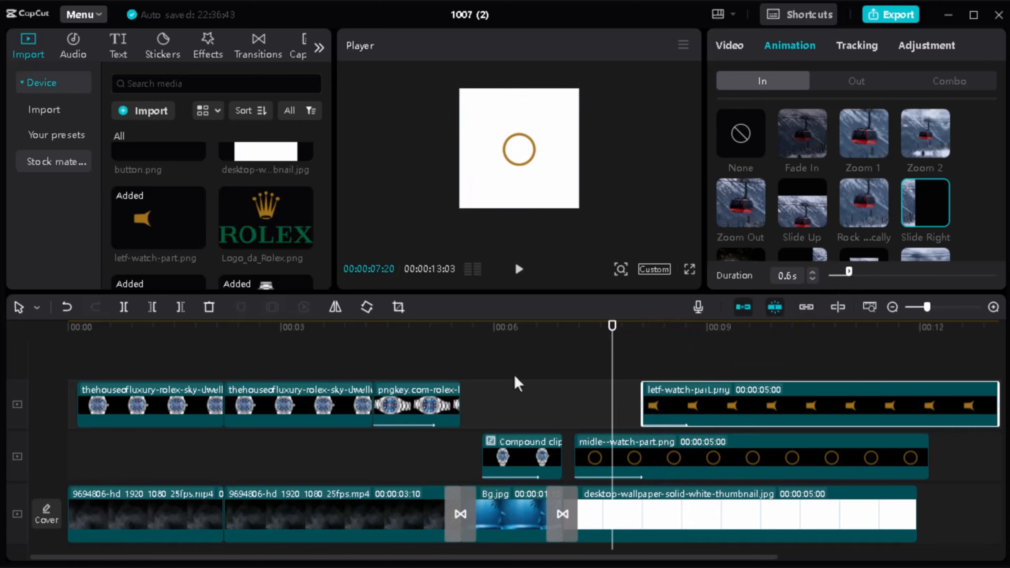
Step: Play the ring and left strap animation, and return the playhead to 00:00:08:03
left_click(571, 378)
key("space")
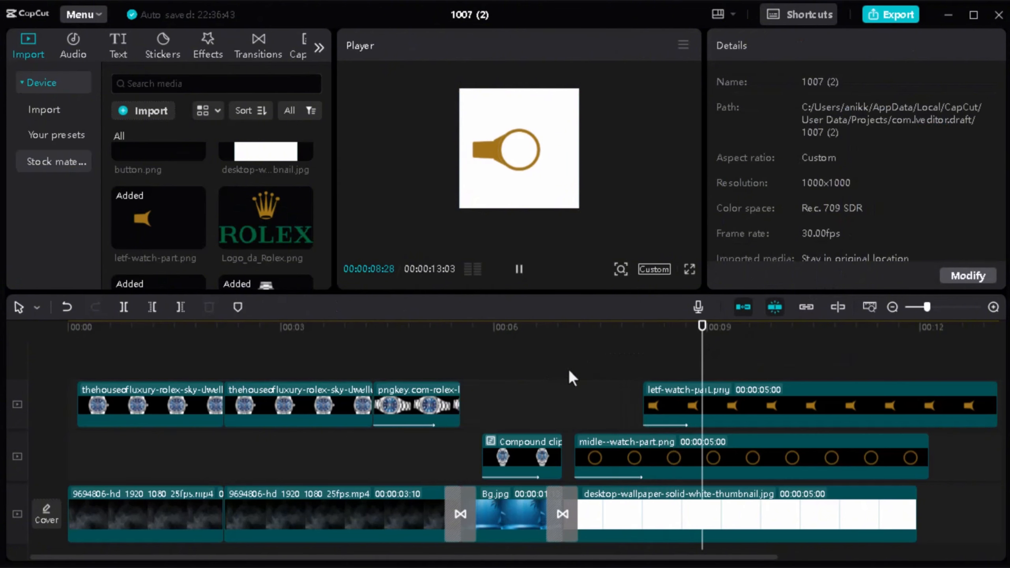
key("space")
left_click_drag(707, 349, 646, 351)
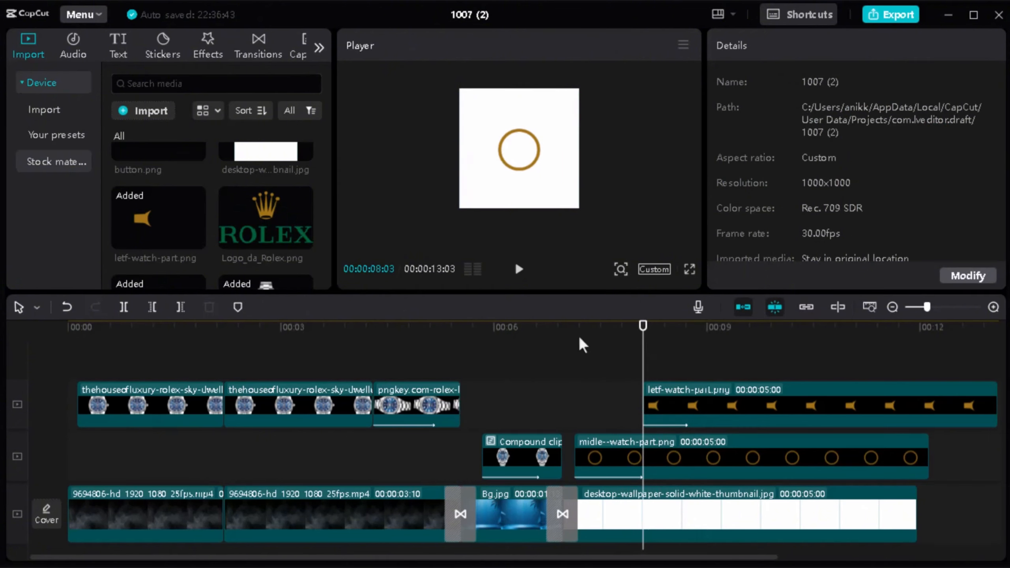
Step: Add right-watch-part.png on the layer above the left strap, starting at 00:00:08:07
scroll(185, 221, "down", 2)
scroll(186, 227, "up", 2)
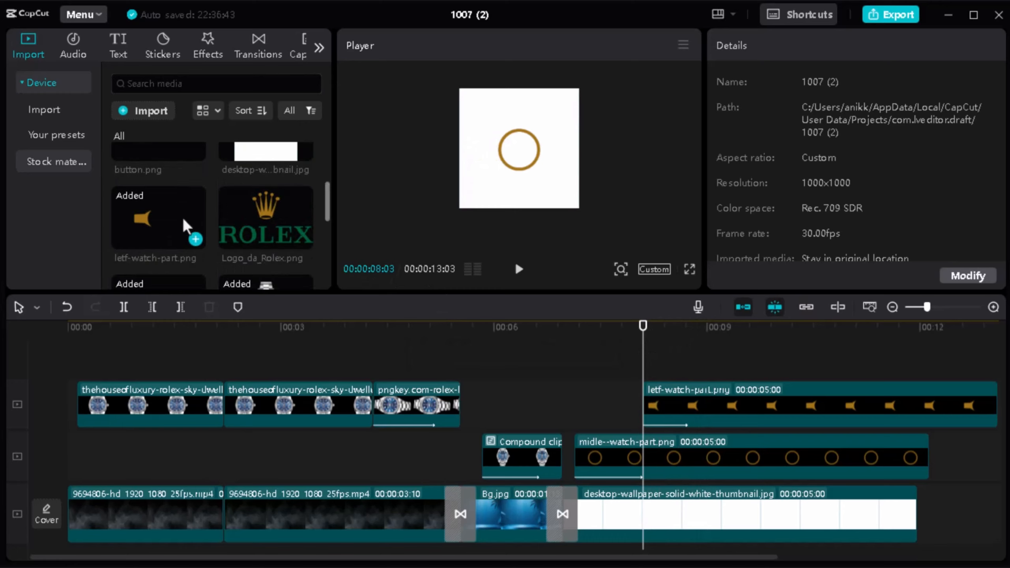
left_click_drag(641, 336, 652, 335)
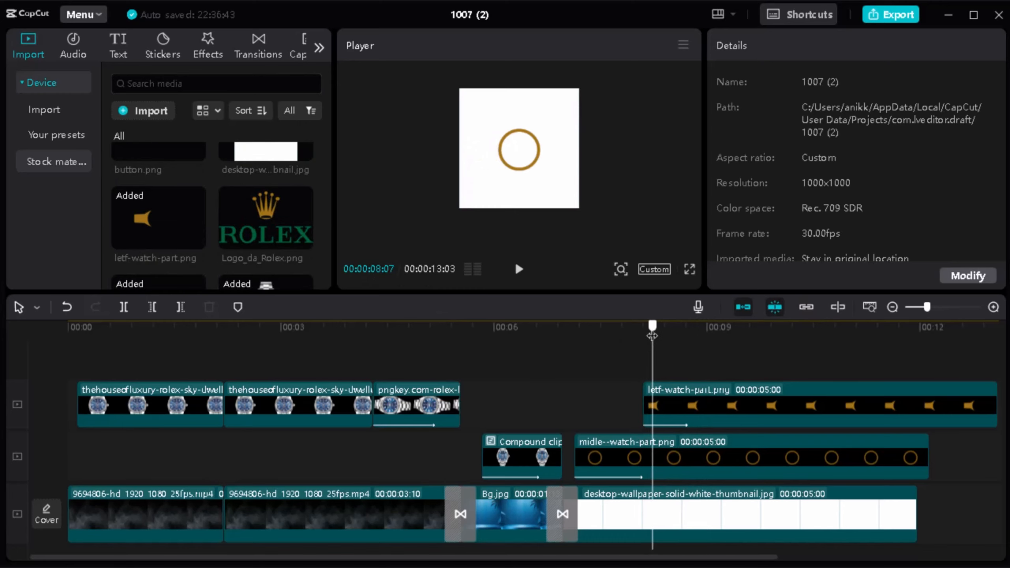
scroll(196, 222, "up", 2)
scroll(197, 222, "down", 5)
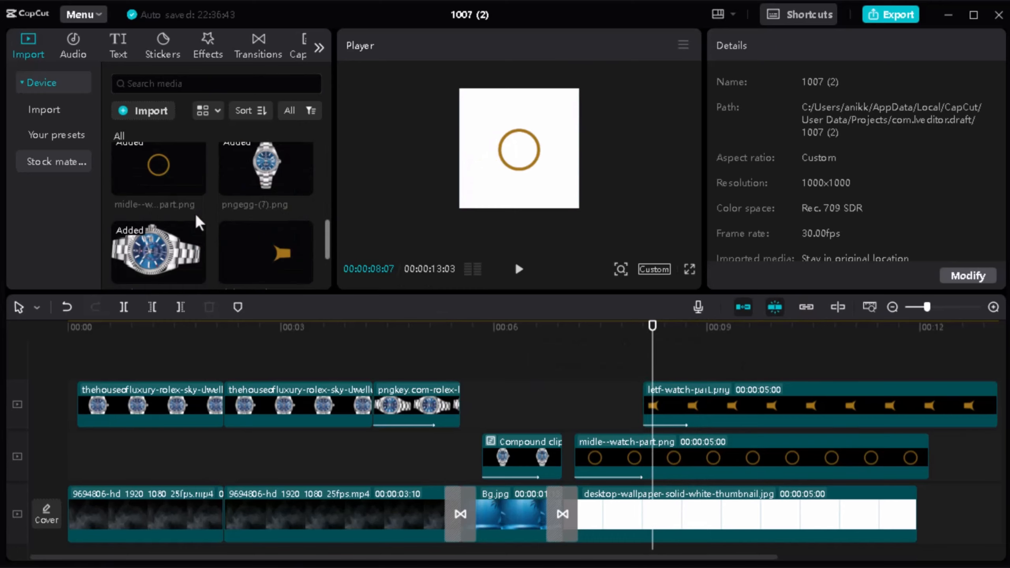
left_click_drag(254, 255, 656, 365)
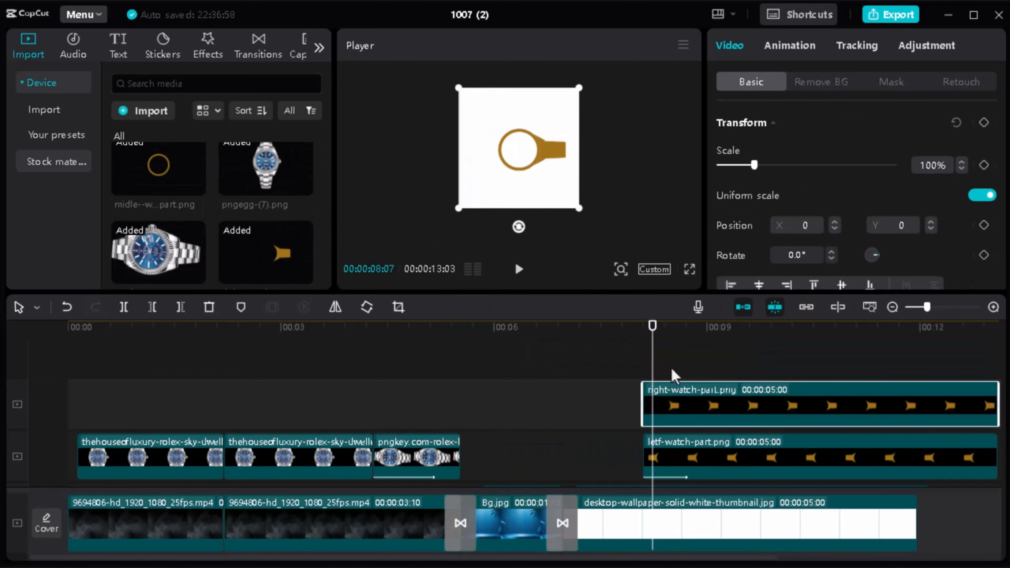
left_click_drag(675, 404, 684, 406)
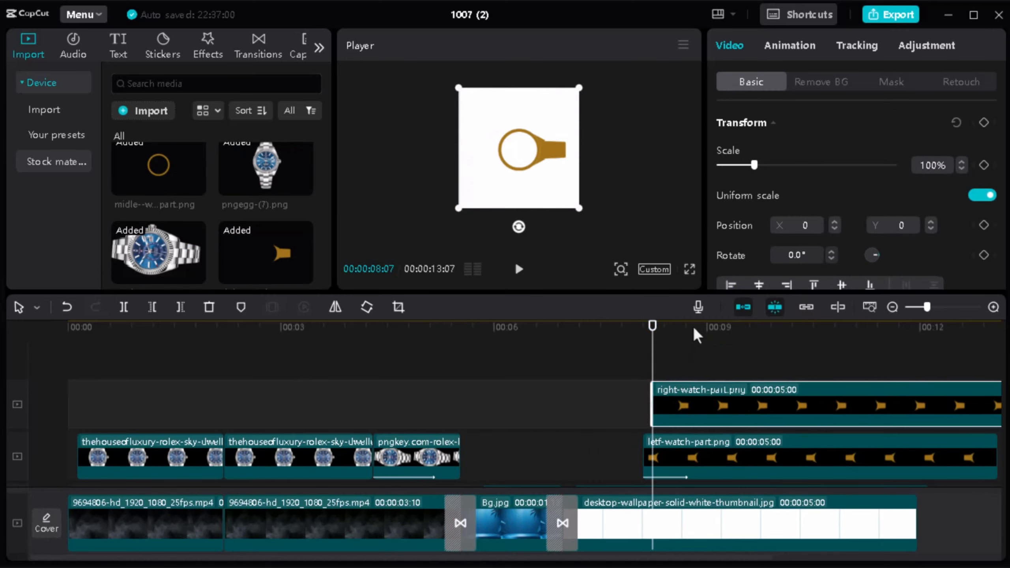
Step: Apply the Slide Left entrance animation to the right strap clip and set its duration to 0.6 s
left_click(790, 46)
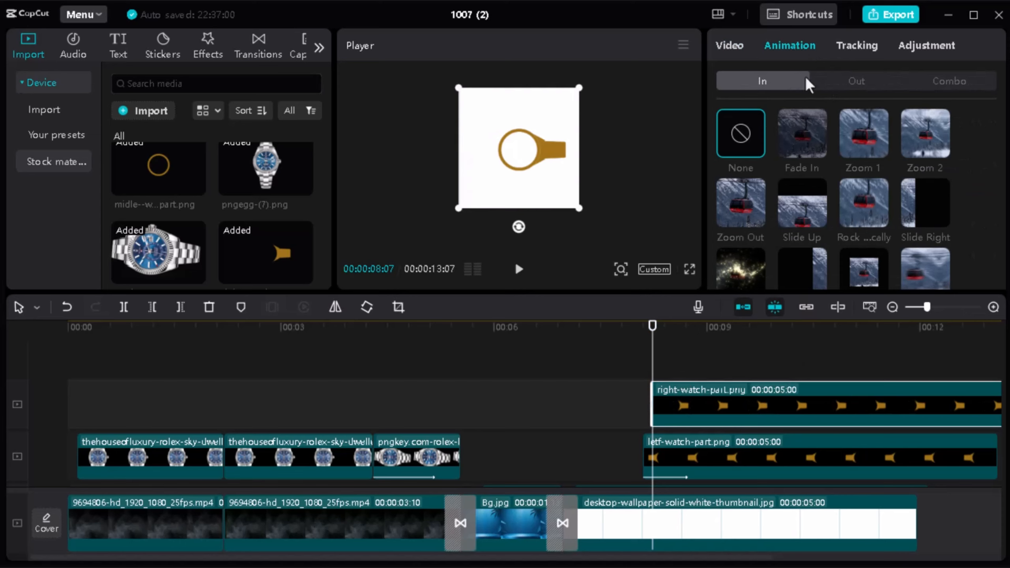
scroll(849, 169, "down", 1)
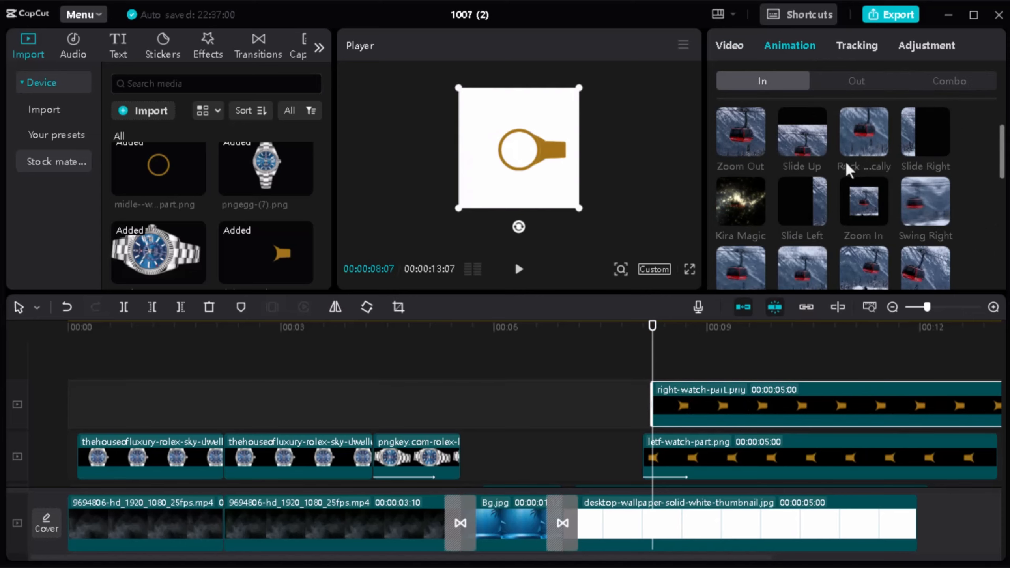
scroll(848, 169, "up", 1)
scroll(848, 169, "down", 1)
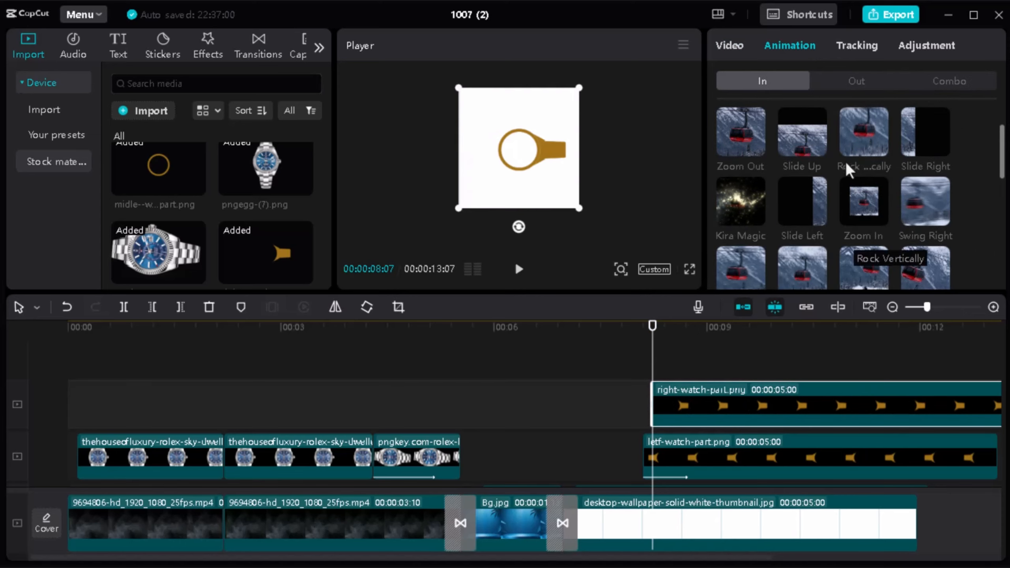
left_click(801, 203)
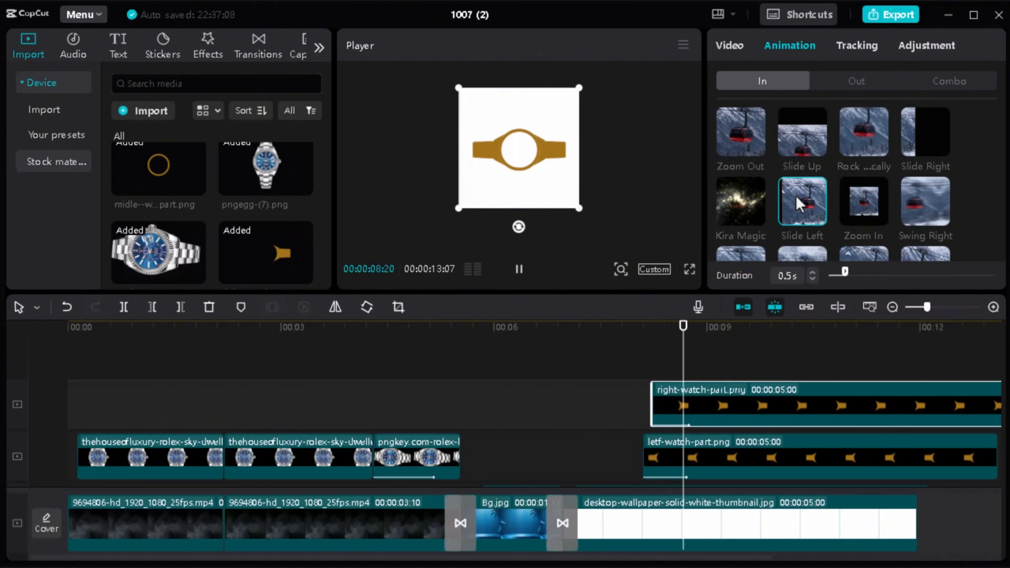
mouse_move(687, 334)
left_mouse_down()
mouse_move(642, 333)
mouse_move(673, 333)
left_mouse_up()
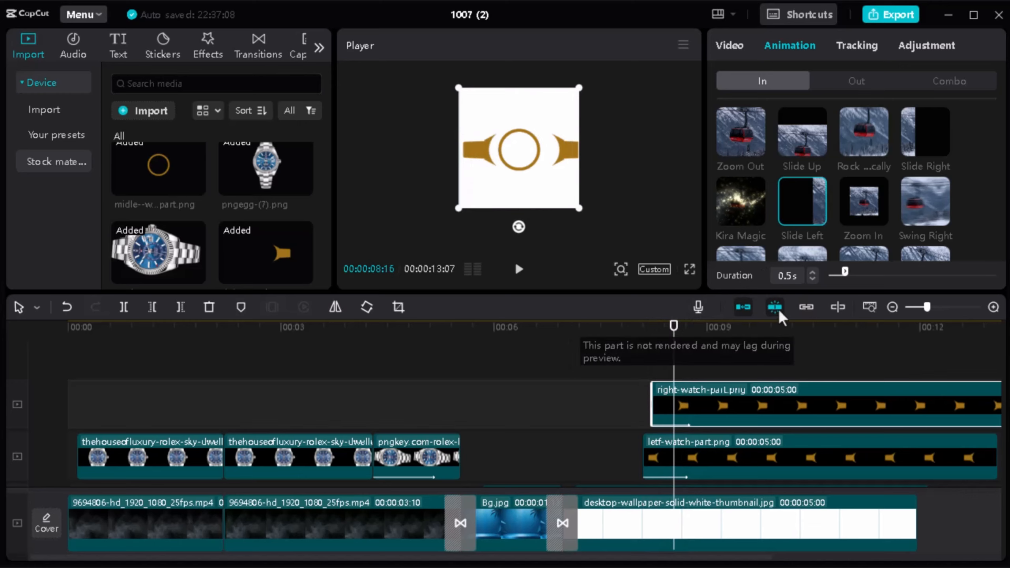
left_click_drag(844, 273, 847, 273)
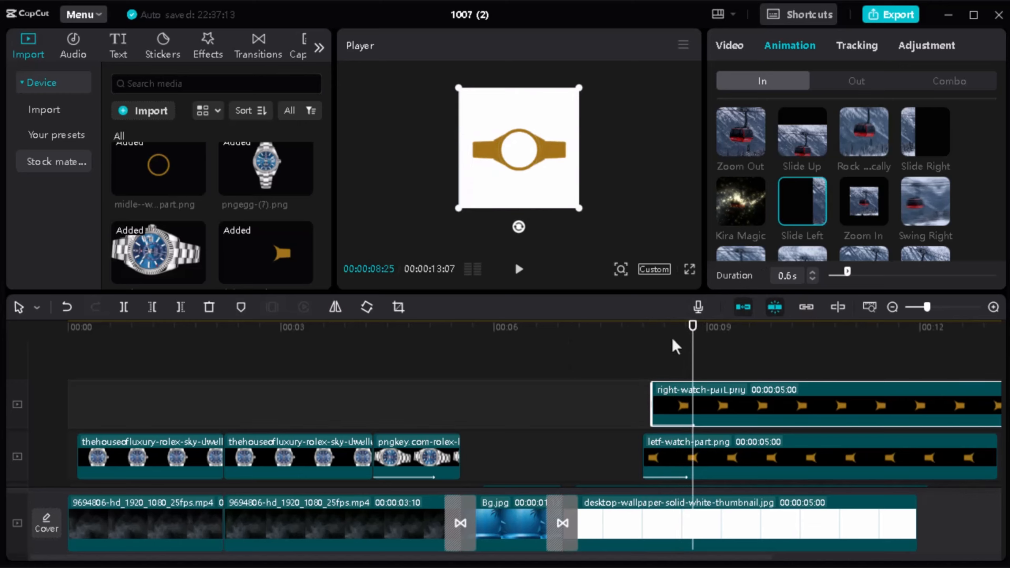
Step: Add button.png on the layer above the right strap, starting at 00:00:08:28
mouse_move(690, 334)
left_mouse_down()
mouse_move(631, 333)
mouse_move(702, 328)
left_mouse_up()
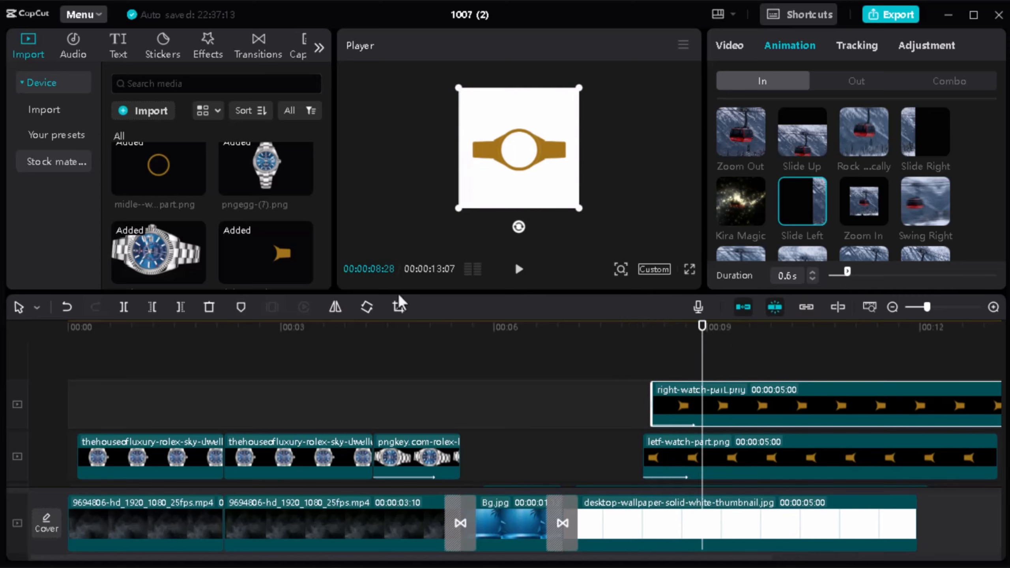
scroll(239, 206, "up", 5)
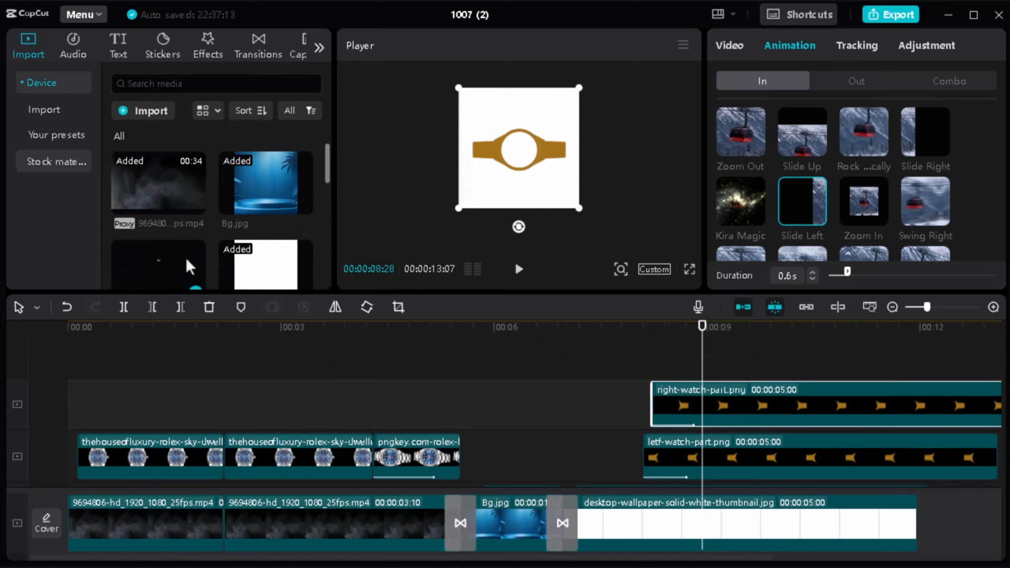
left_click_drag(190, 267, 721, 360)
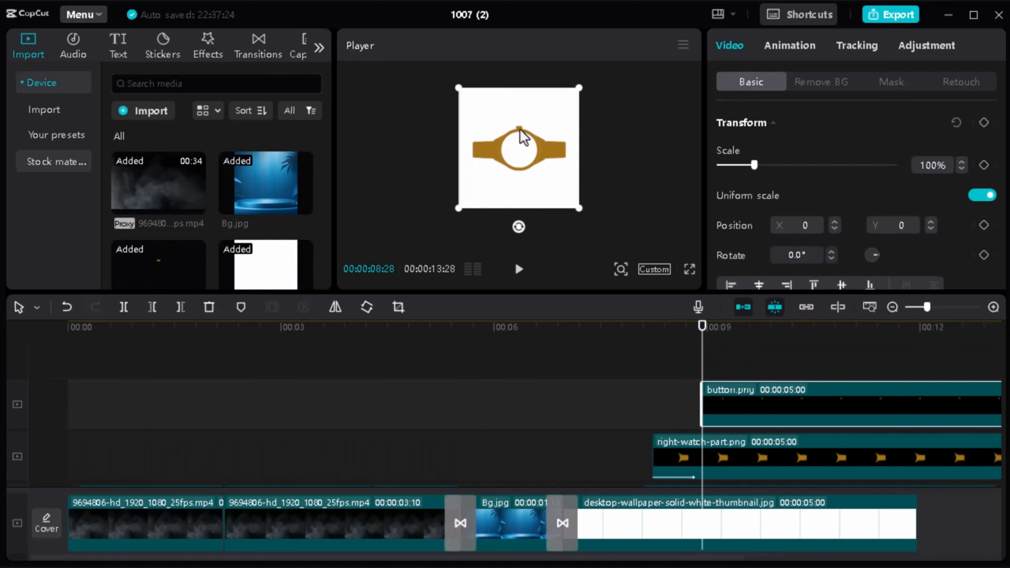
Step: Try the Slide Up entrance animation on the button clip, and replace it with Fade In
left_click(798, 47)
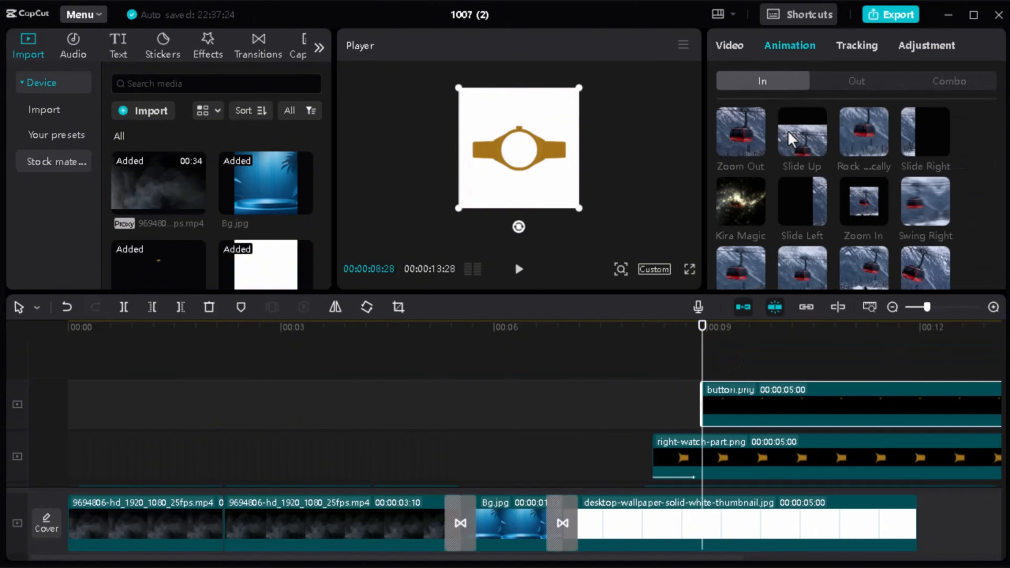
left_click(802, 134)
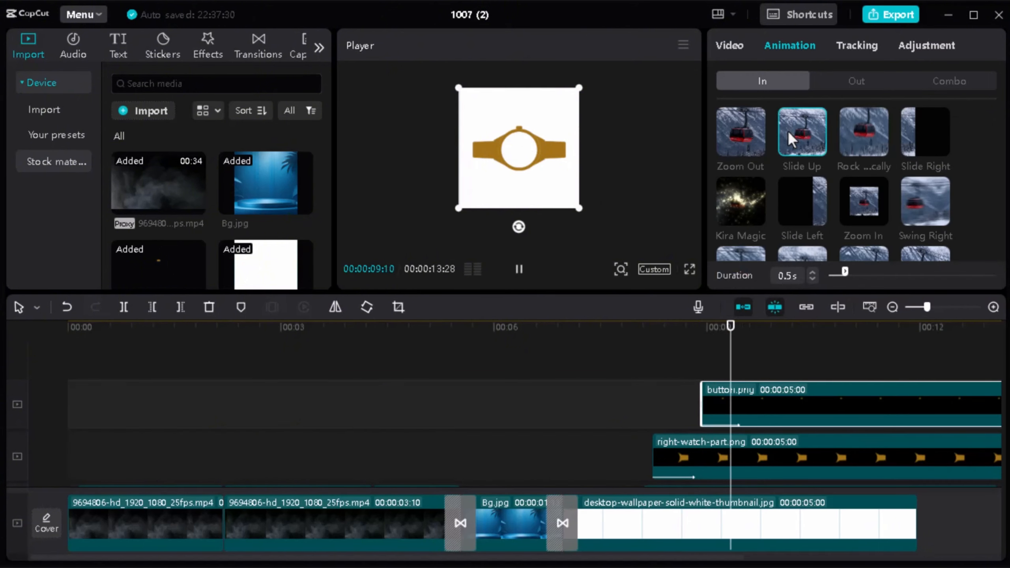
scroll(792, 139, "up", 2)
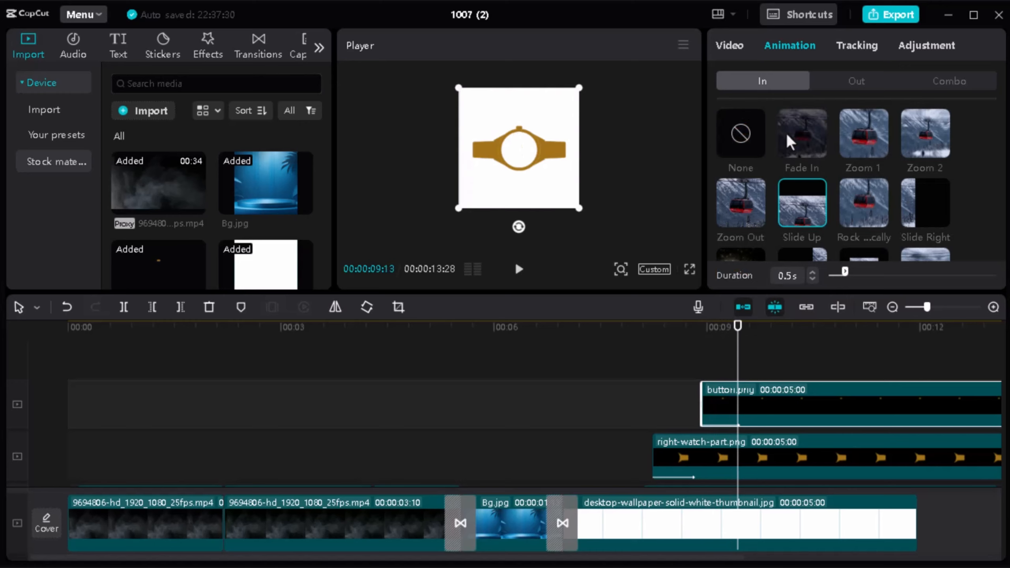
left_click(791, 140)
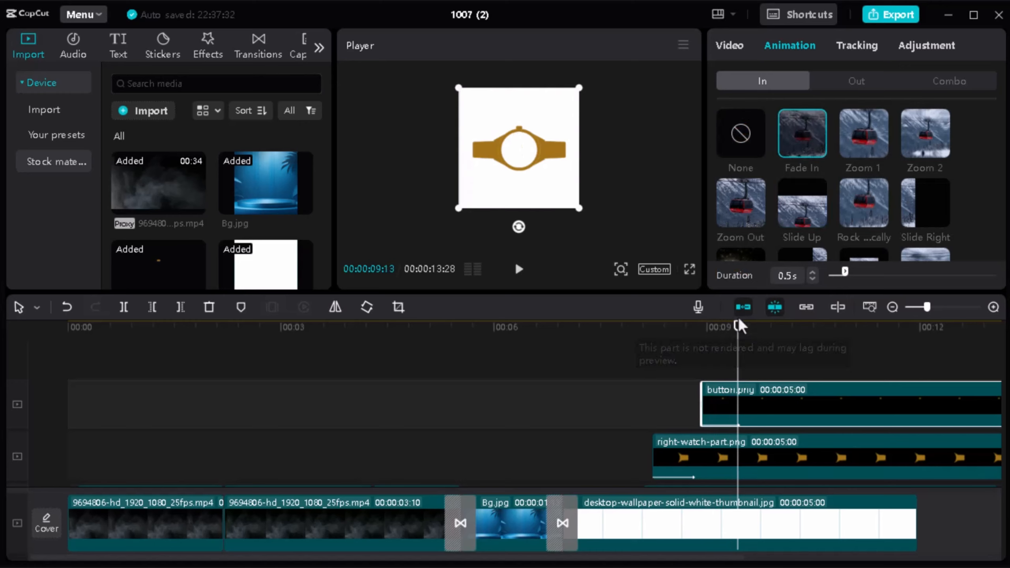
Step: Play the watch assembly from the gold ring to the button in an enlarged preview to check the animations
left_click_drag(737, 350, 614, 357)
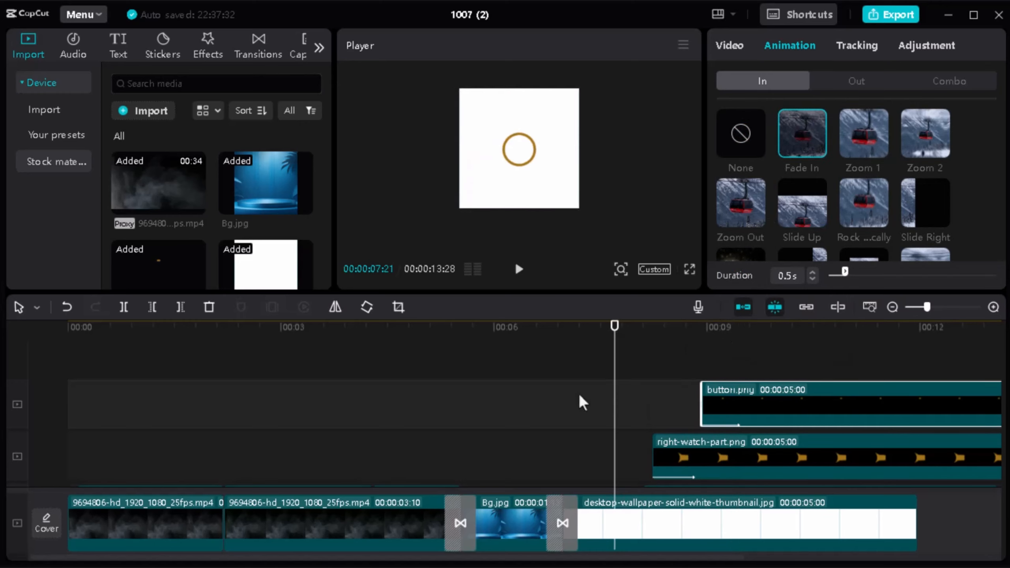
left_click(582, 403)
left_click(534, 397)
key("space")
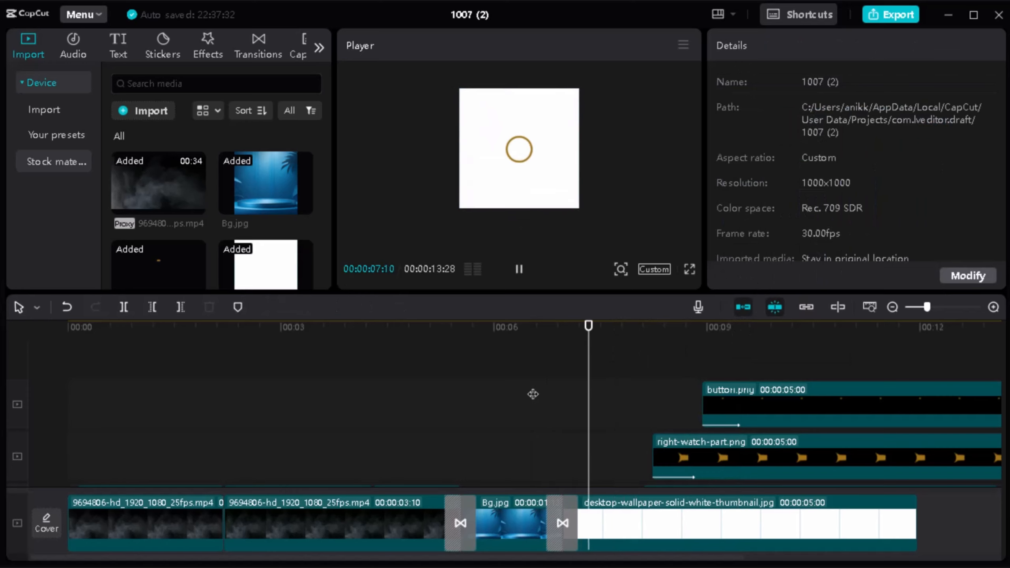
key("space")
left_click_drag(561, 292, 561, 386)
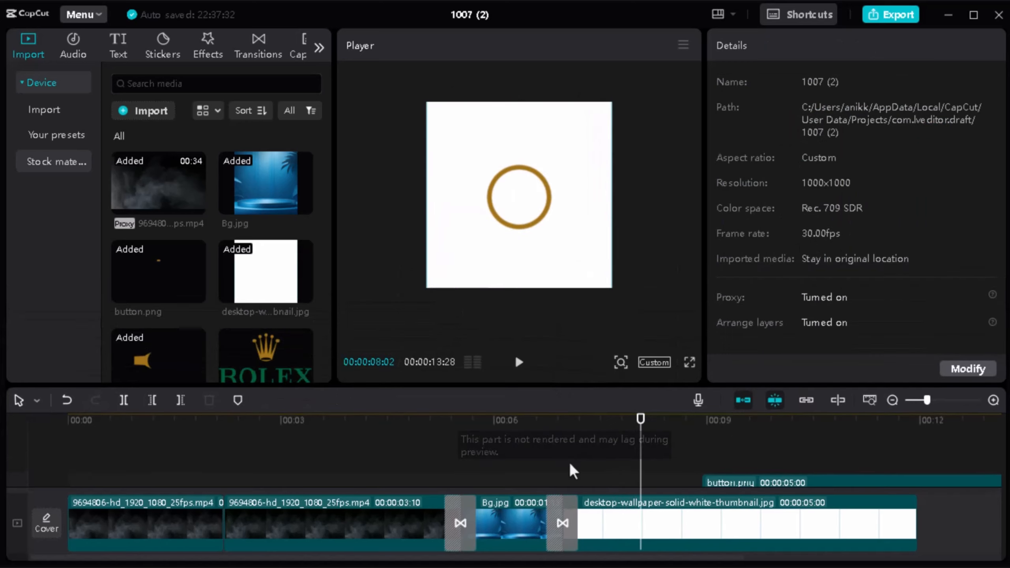
left_click(554, 450)
key("space")
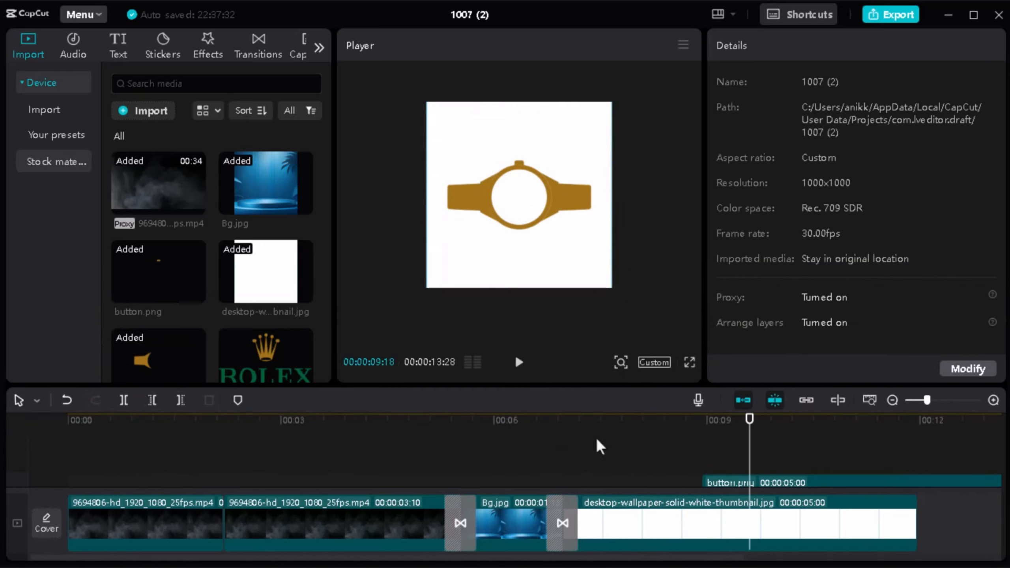
Step: Position the playhead at 00:00:09:17 and combine the ring, left strap, right strap and button clips into one compound clip
left_click_drag(749, 419, 721, 413)
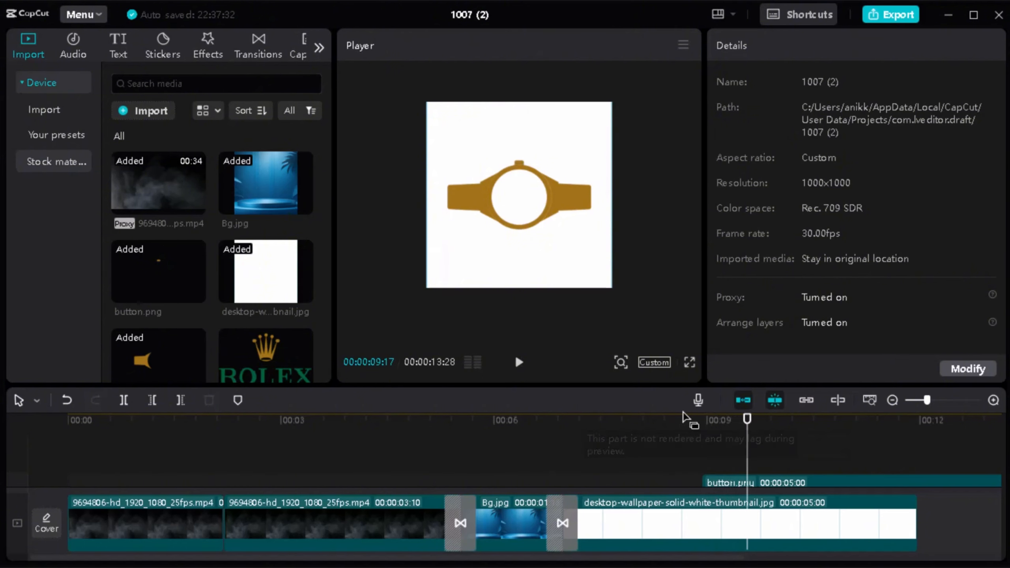
left_click_drag(659, 385, 693, 218)
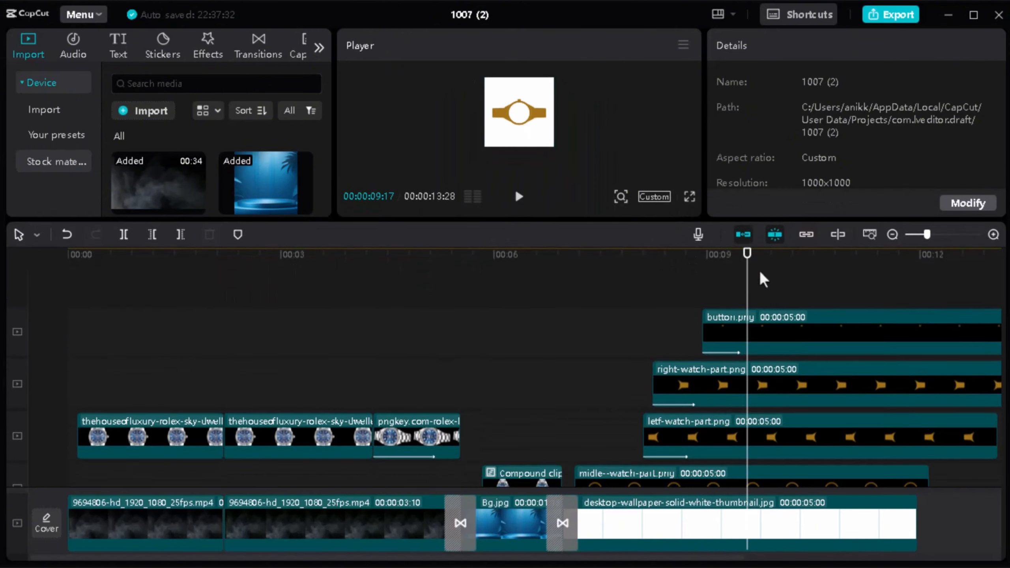
left_click(794, 350)
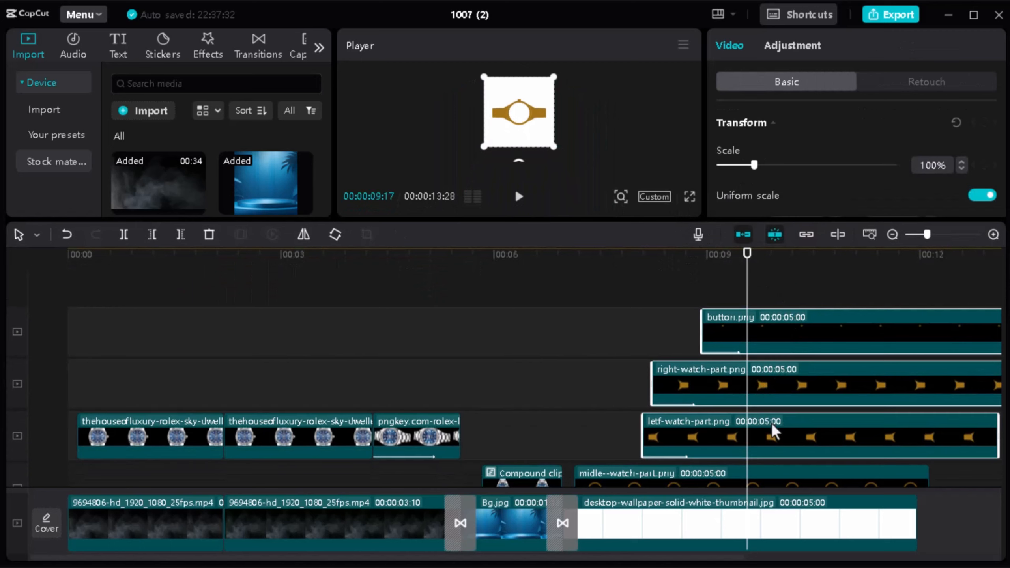
scroll(772, 429, "down", 1)
left_click(799, 463, "ctrl")
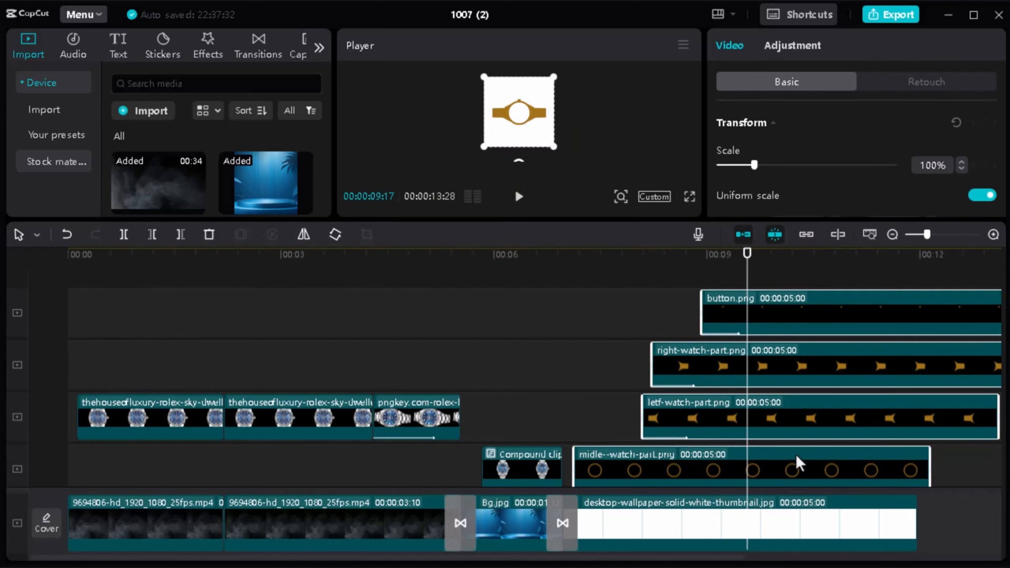
right_click(791, 457)
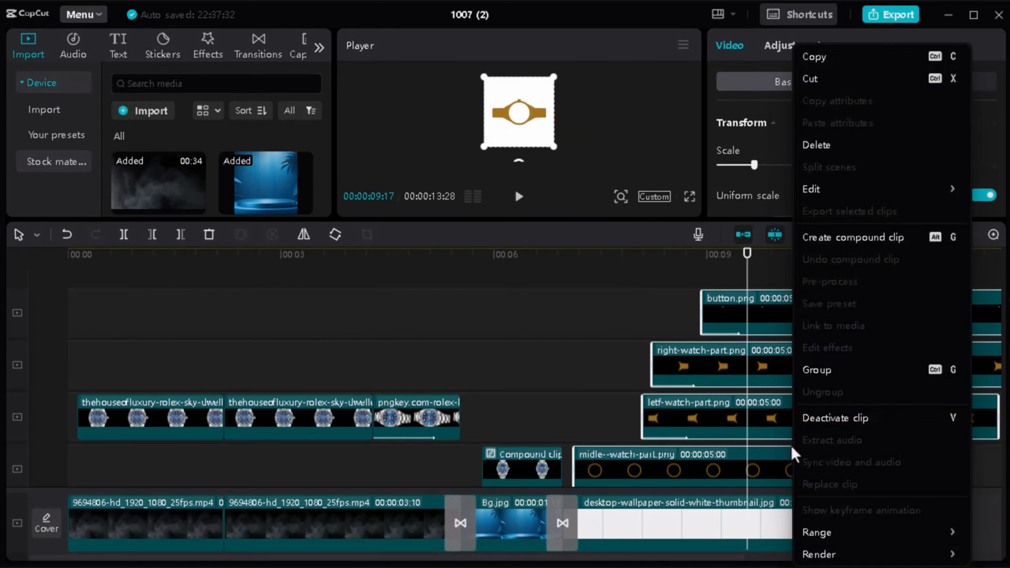
left_click(828, 238)
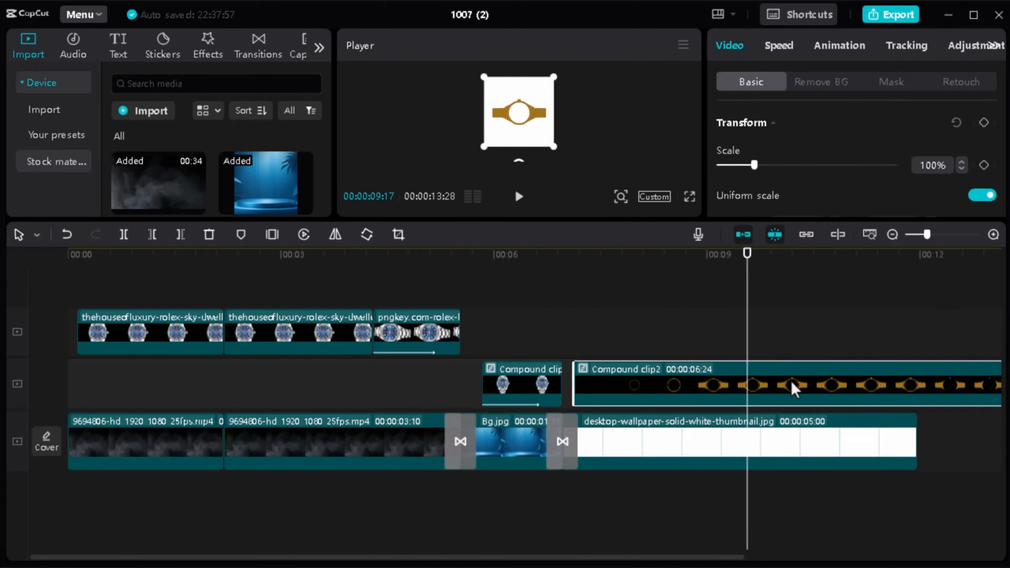
Step: Split the watch assembly compound clip at 00:00:09:17 and delete the part after the cut
left_click(124, 235)
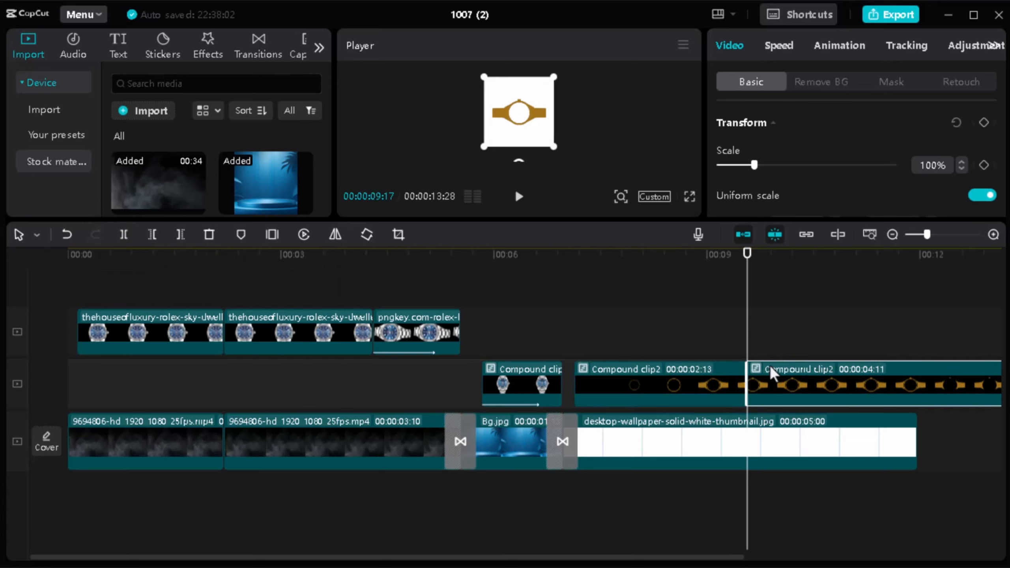
key("Delete")
Step: Duplicate the trimmed compound clip directly after the original at 00:00:09:17, reverse the copy, and enlarge the preview area
left_click(687, 374)
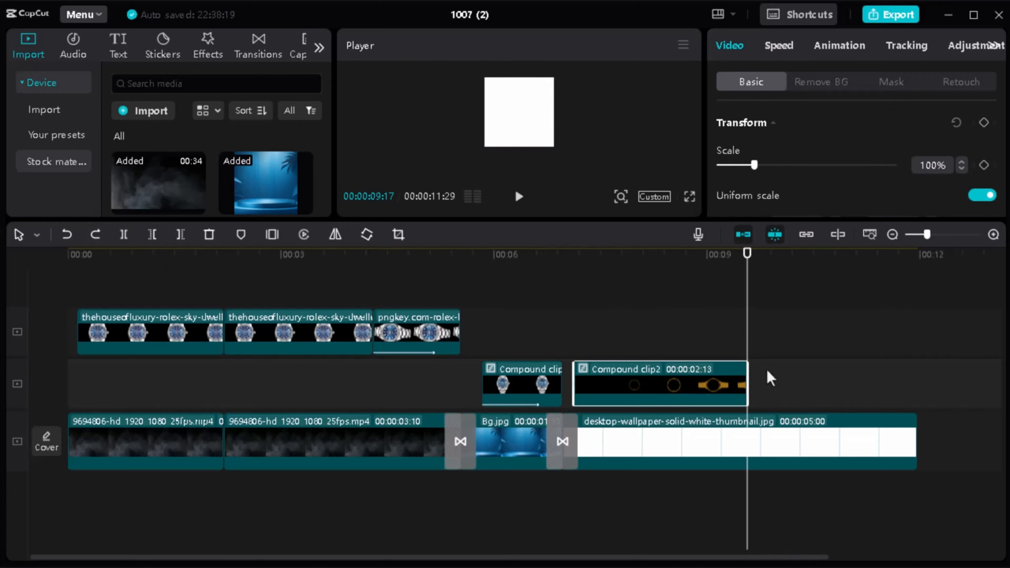
key("ctrl+c")
key("ctrl+v")
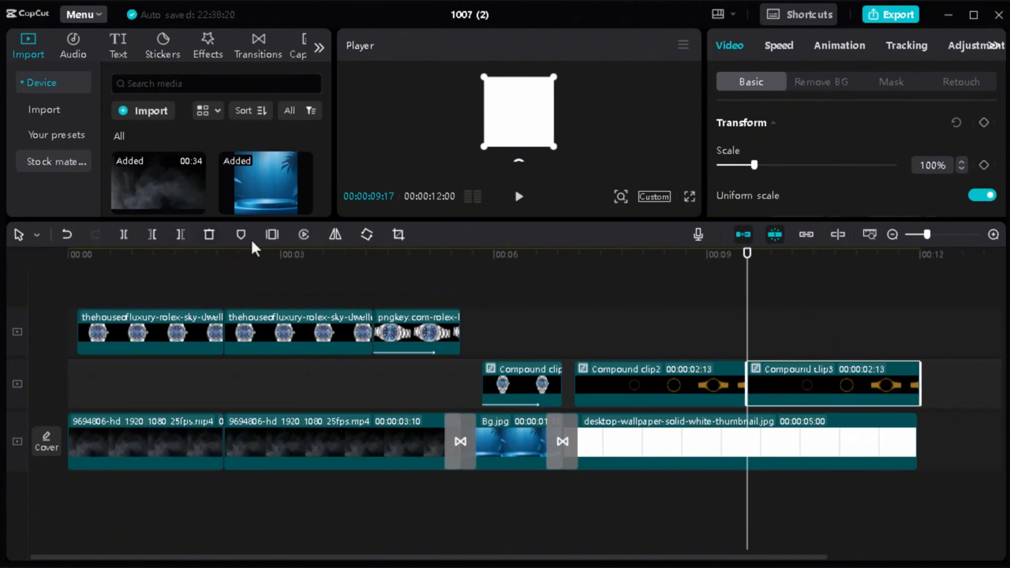
left_click(303, 235)
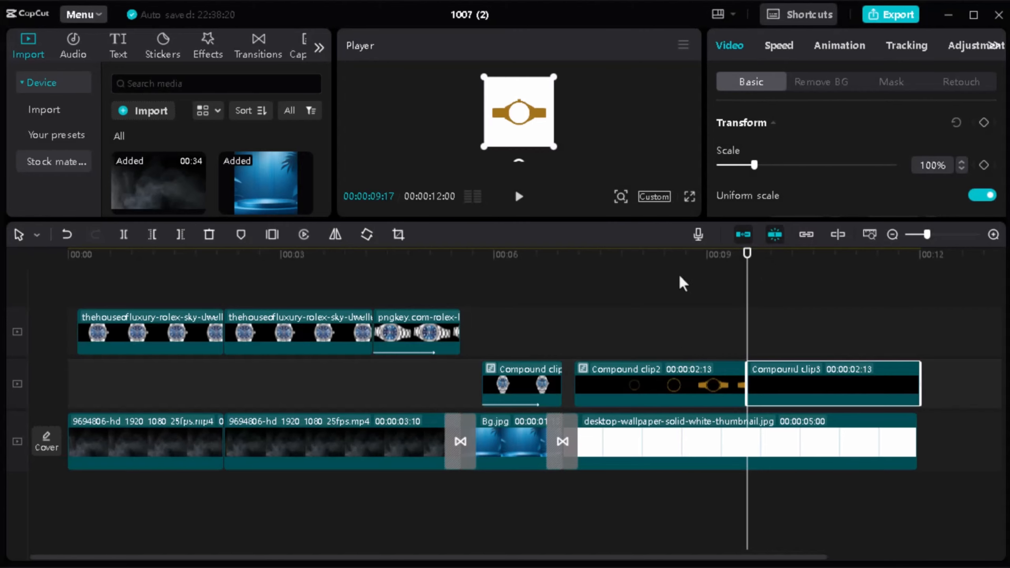
left_click_drag(574, 221, 581, 345)
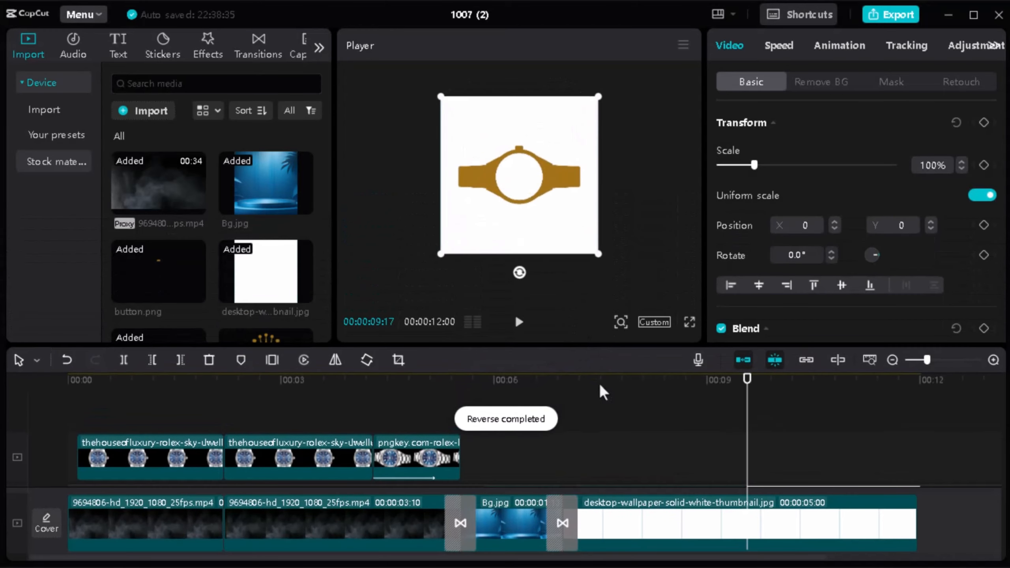
Step: Play the reversed watch compound clip from 00:00:09:17 to check the disassembly animation
left_click(581, 442)
key("space")
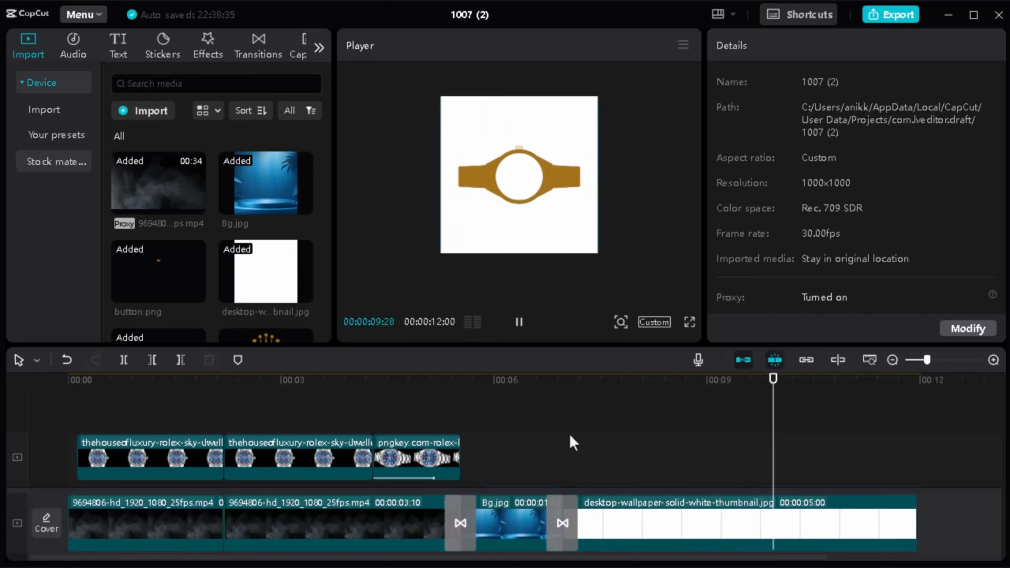
key("space")
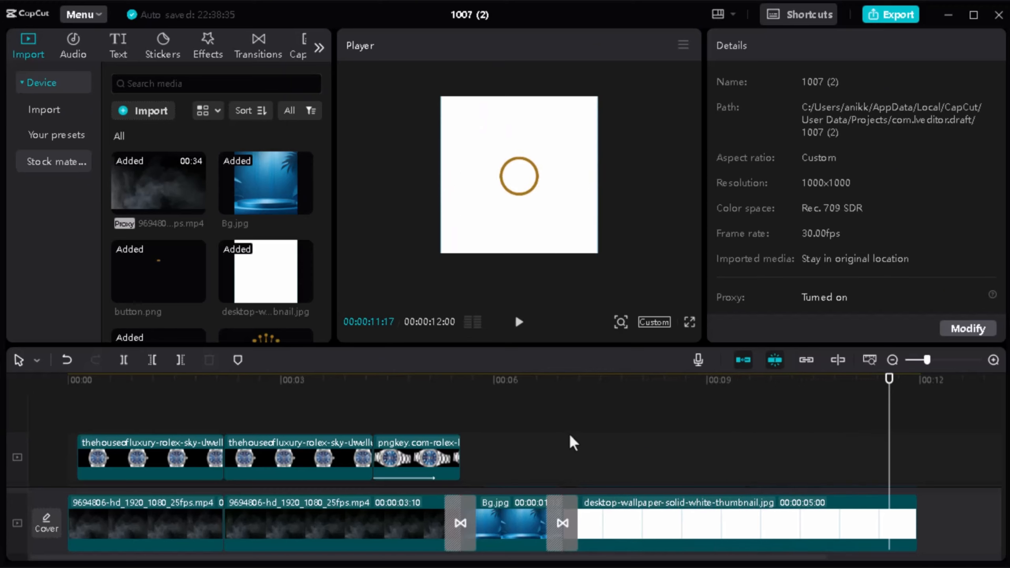
key("space")
key("space")
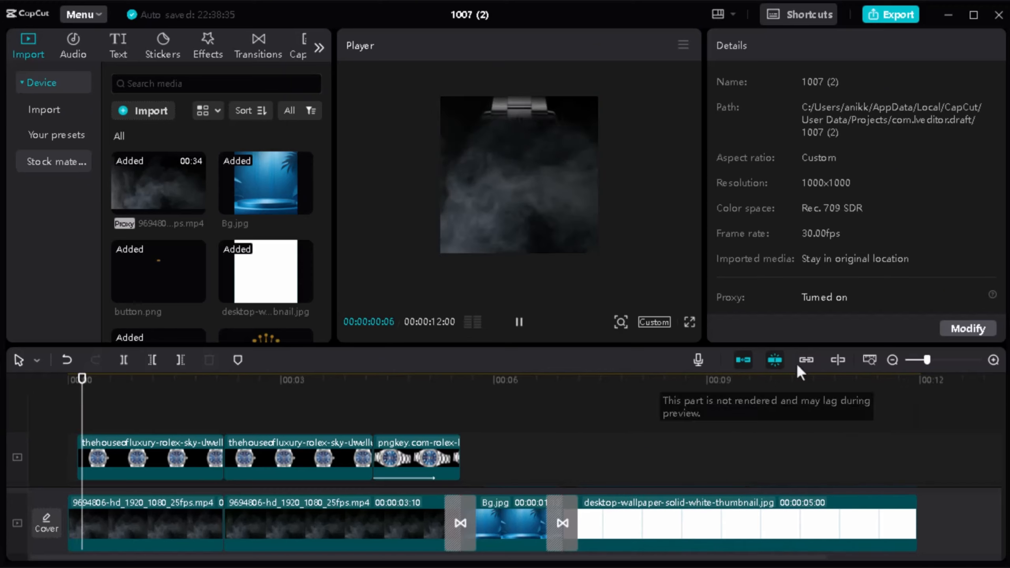
Step: Extend the white background clip past the end of the reversed watch clip to a duration of 00:00:07:23
left_click(861, 456)
scroll(849, 424, "down", 1)
scroll(852, 431, "down", 1)
left_click(914, 487)
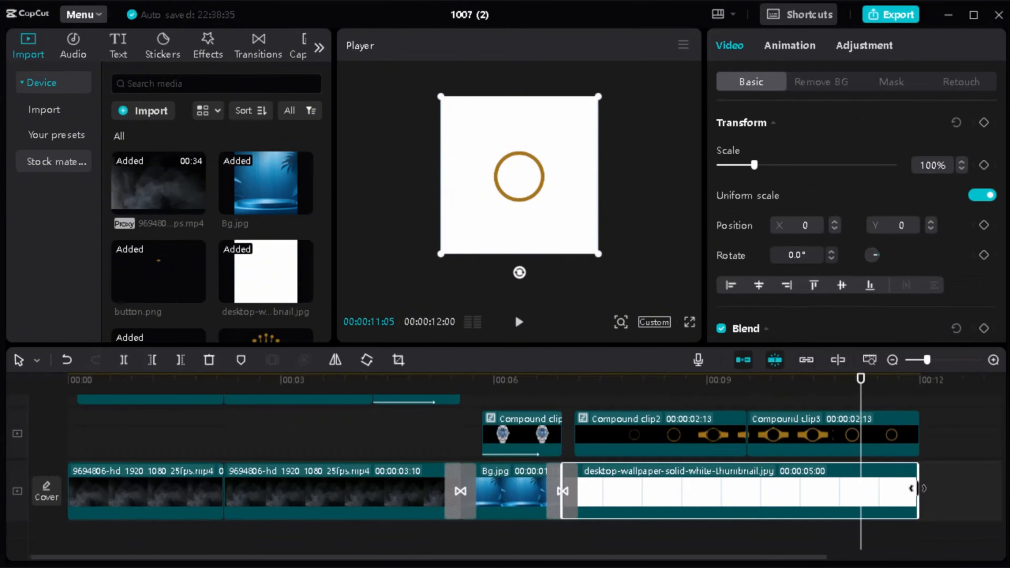
left_click_drag(915, 488, 735, 475)
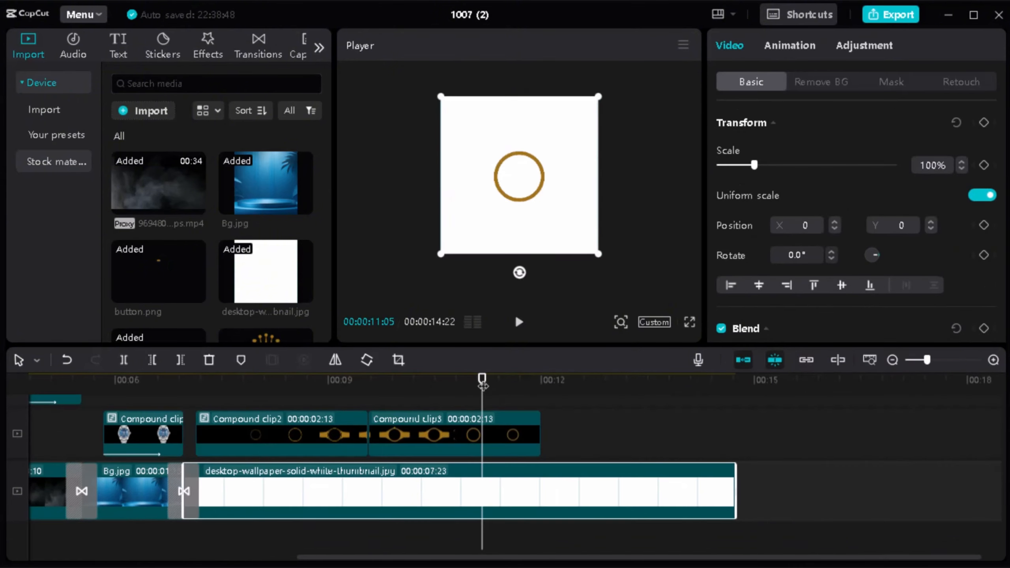
Step: Add Logo_da_Rolex.png to the timeline on the track above the watch compound clips, starting at 00:00:11:27
left_click_drag(482, 380, 535, 381)
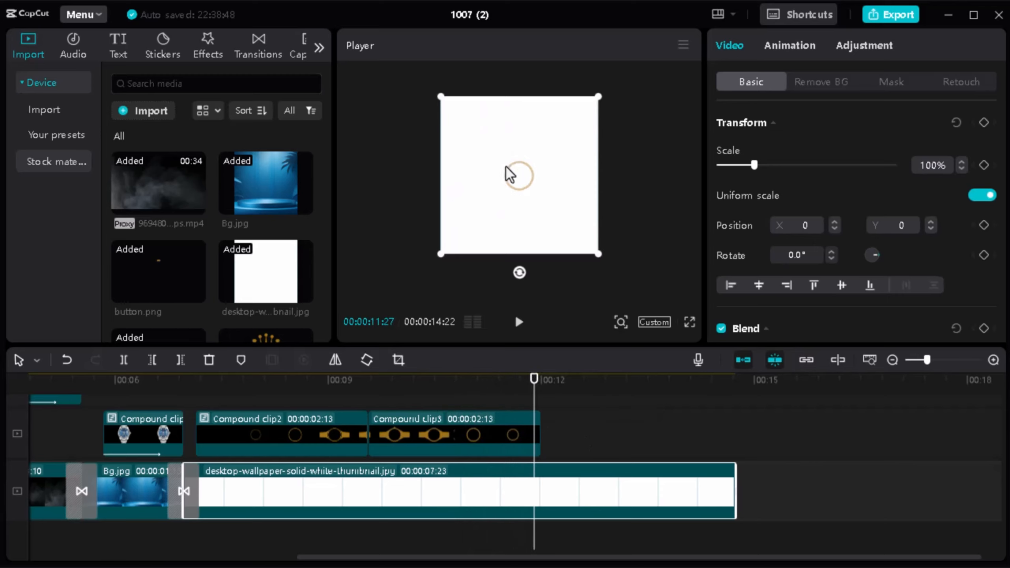
scroll(260, 199, "down", 3)
left_click_drag(303, 244, 545, 445)
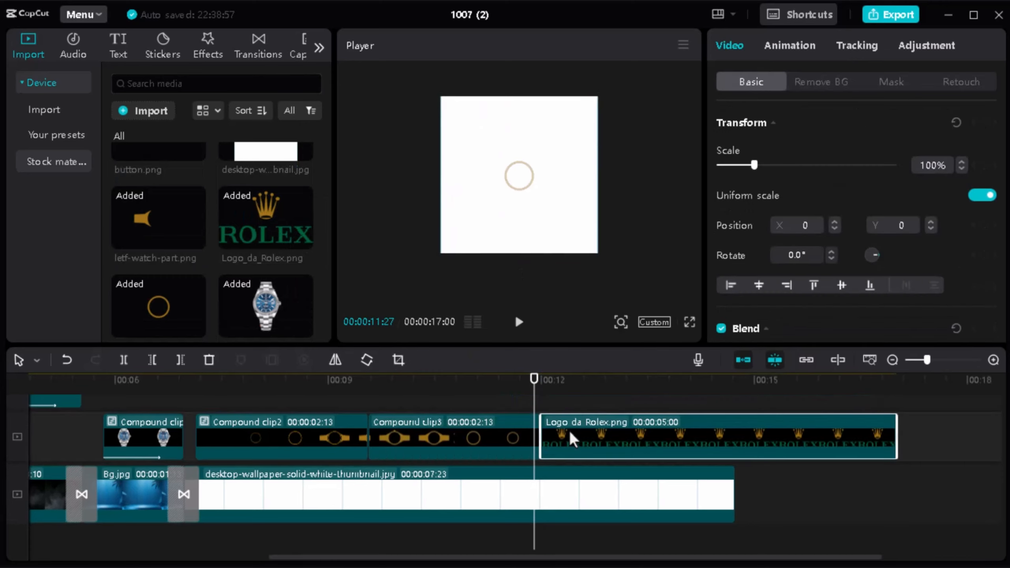
scroll(591, 440, "up", 2)
left_click(596, 453)
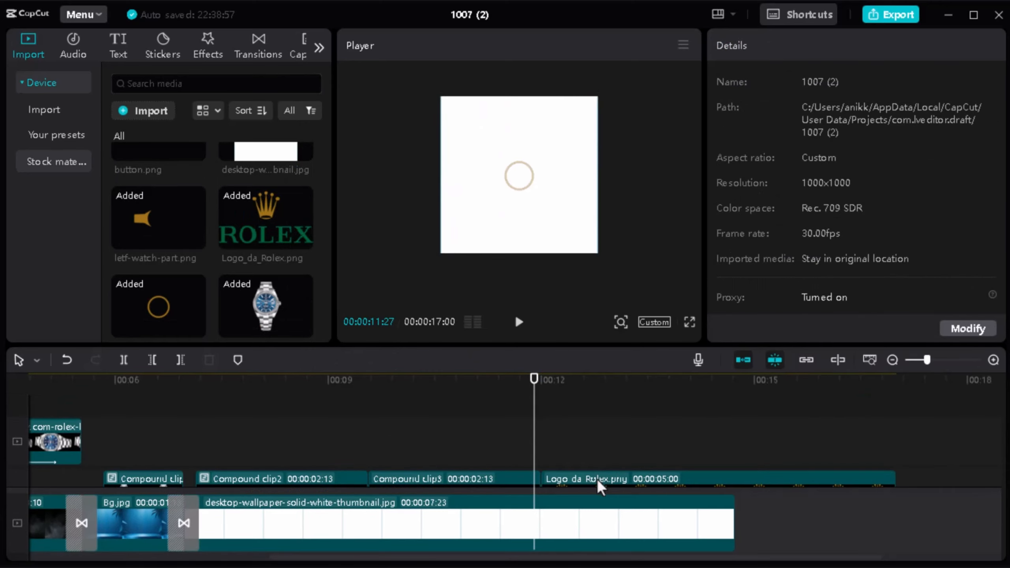
left_click_drag(597, 480, 590, 441)
Step: Animate the Rolex logo's scale with keyframes, from 14% inside the gold ring at 00:00:11:27 to 81% at 00:00:13:06
left_click_drag(544, 161, 530, 175)
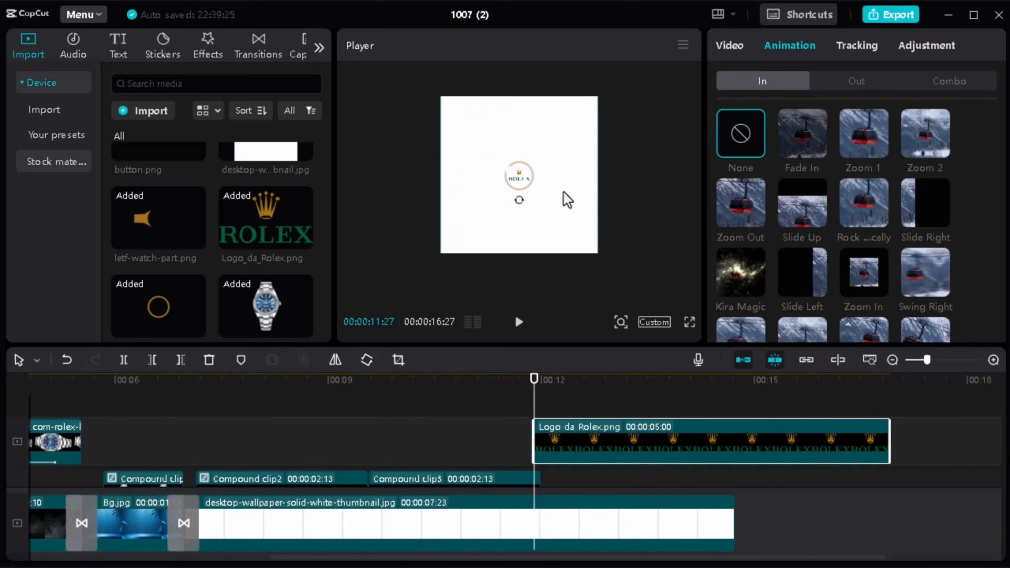
left_click(731, 45)
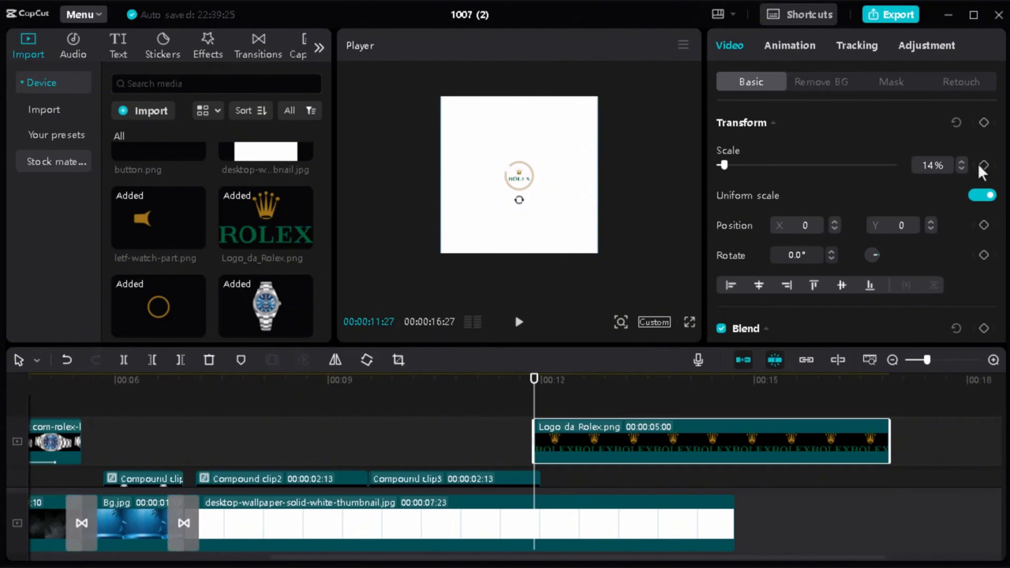
left_click_drag(532, 378, 513, 377)
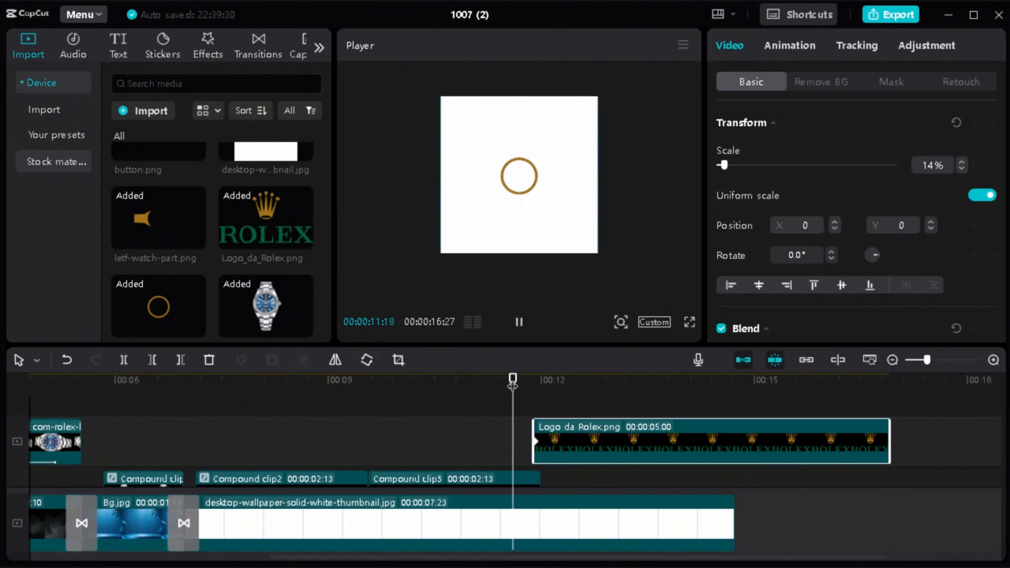
key("space")
key("space")
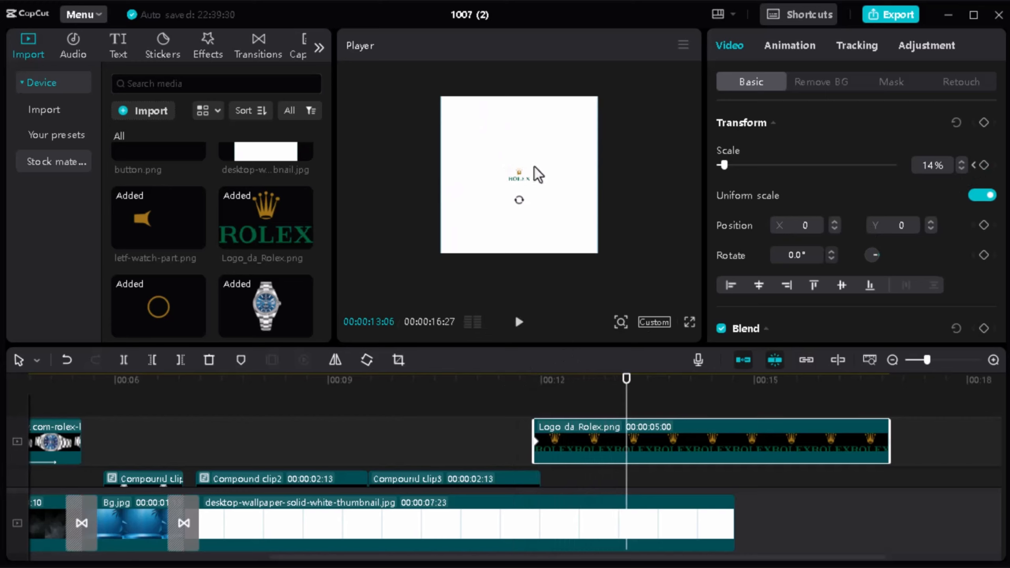
left_click_drag(507, 165, 433, 108)
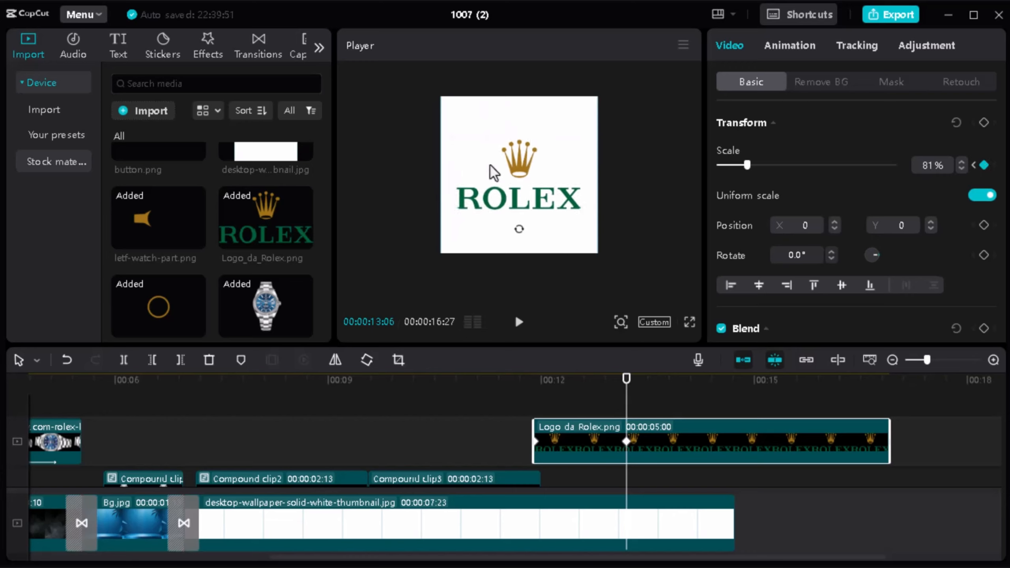
Step: Play the transition from the shrinking gold ring to the growing Rolex logo to check the scale animation
left_click(532, 416)
left_click(475, 413)
key("space")
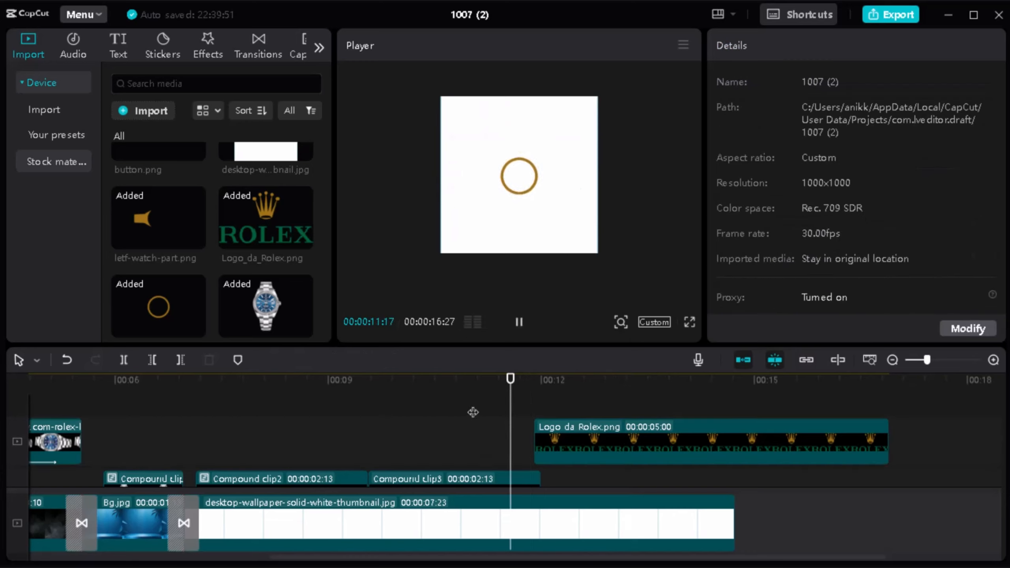